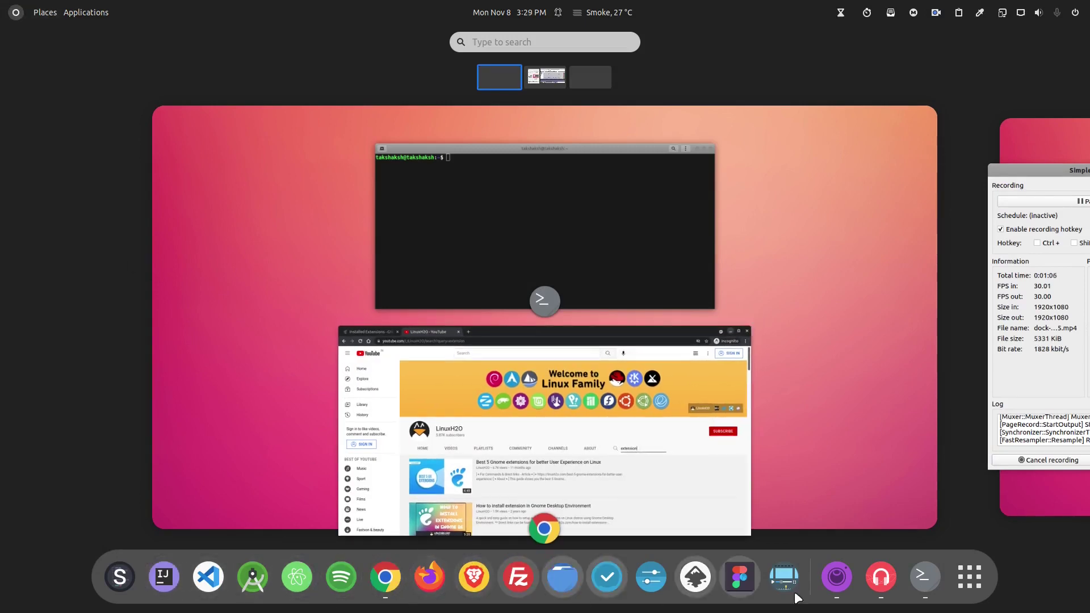
# - Close the overview to reveal the desktop, then reopen the Activities overview with Super
pyautogui.click(20, 22)
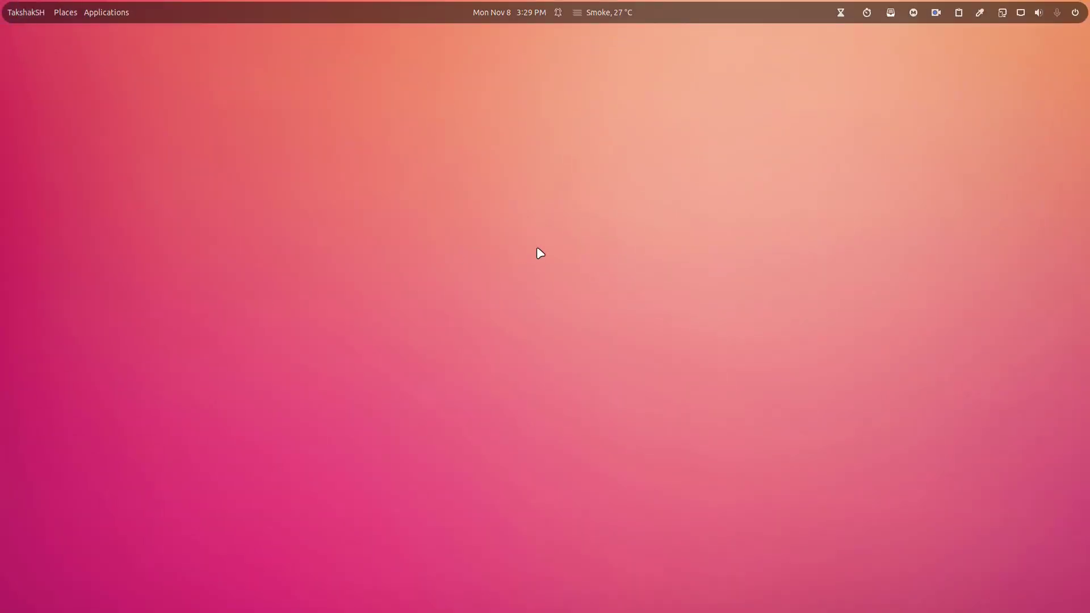
pyautogui.press('super')
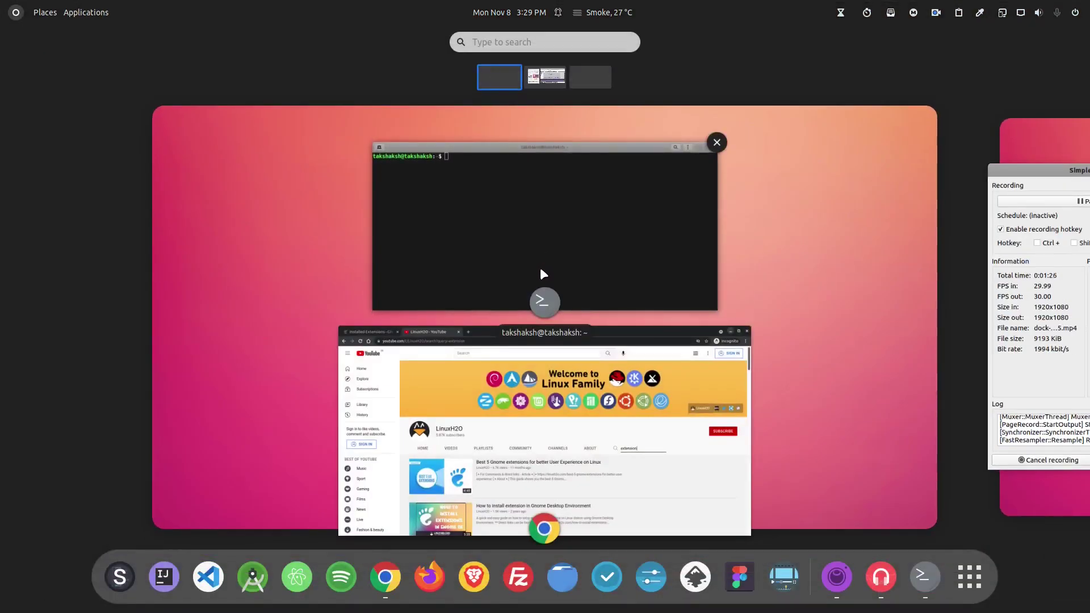
pyautogui.moveTo(546, 431)
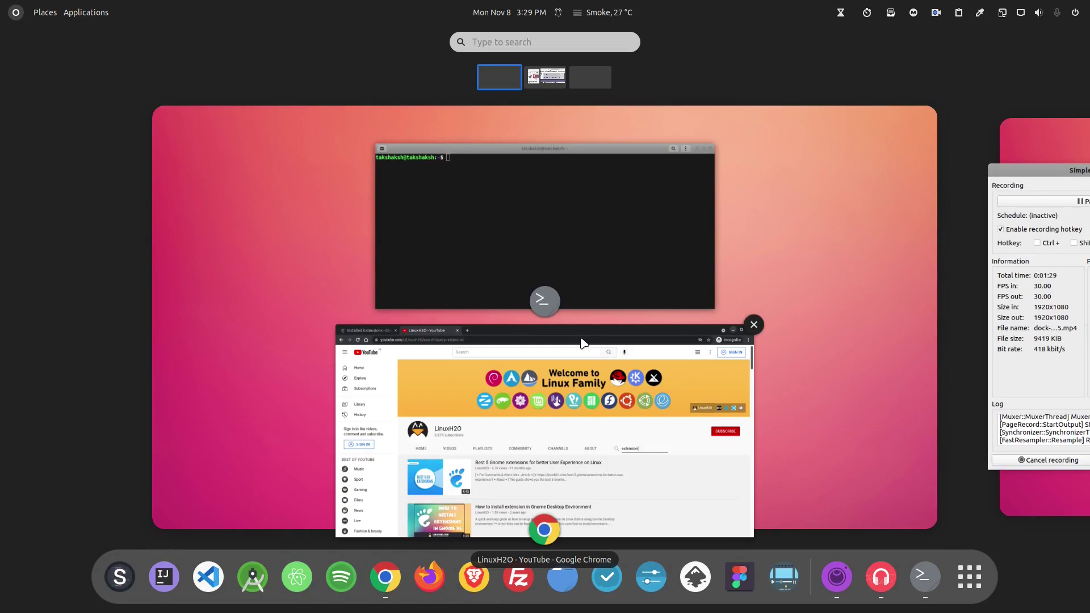
# - Show the all-applications grid, then dismiss it with Super
pyautogui.click(963, 586)
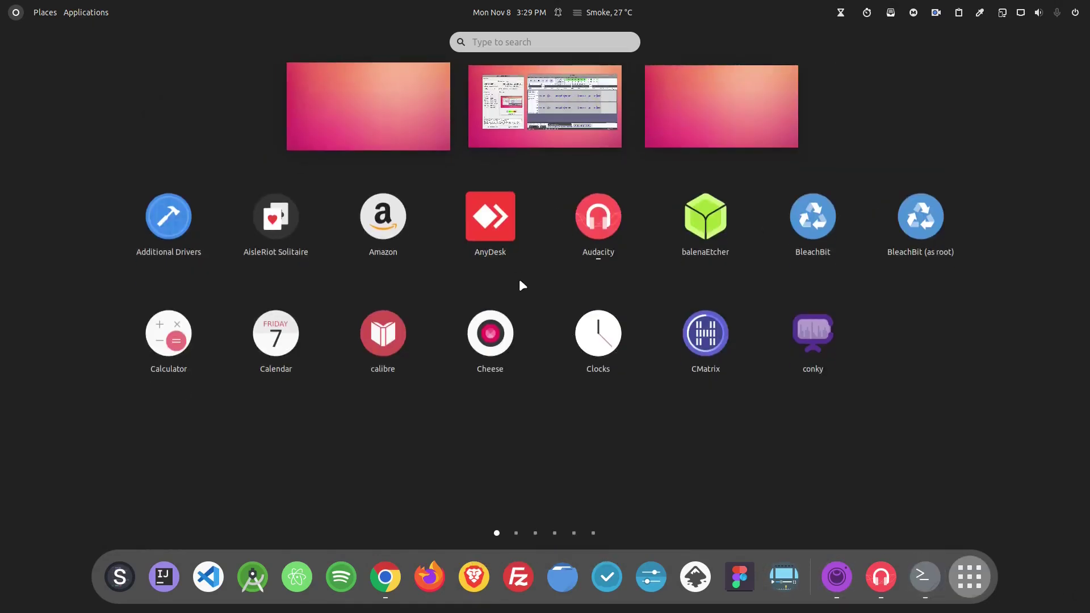
pyautogui.scroll(-1, 519, 285)
pyautogui.scroll(-1, 527, 318)
pyautogui.scroll(-1, 503, 348)
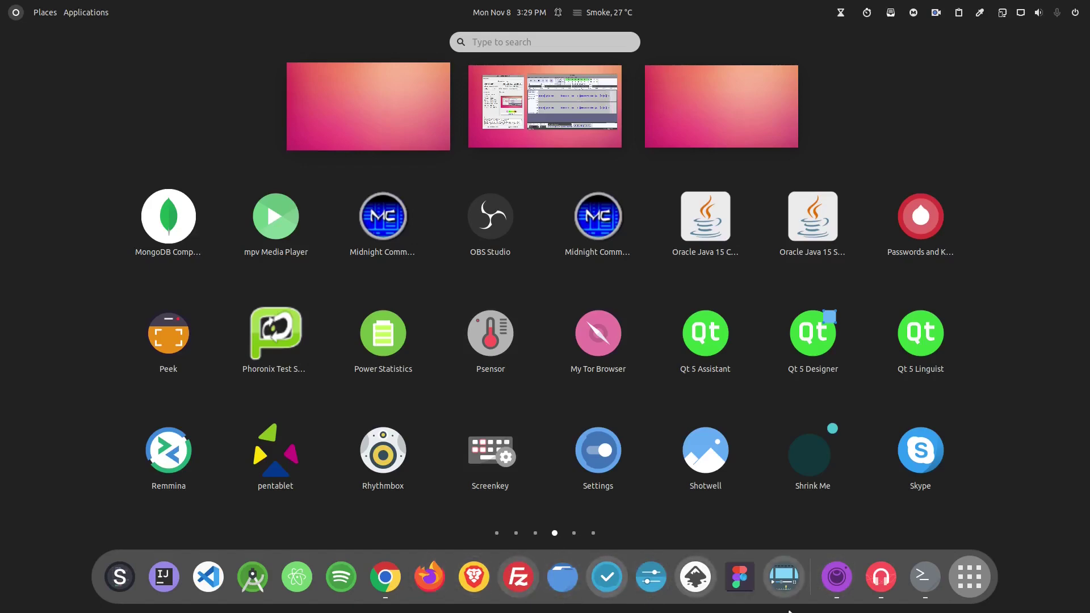
pyautogui.press('super')
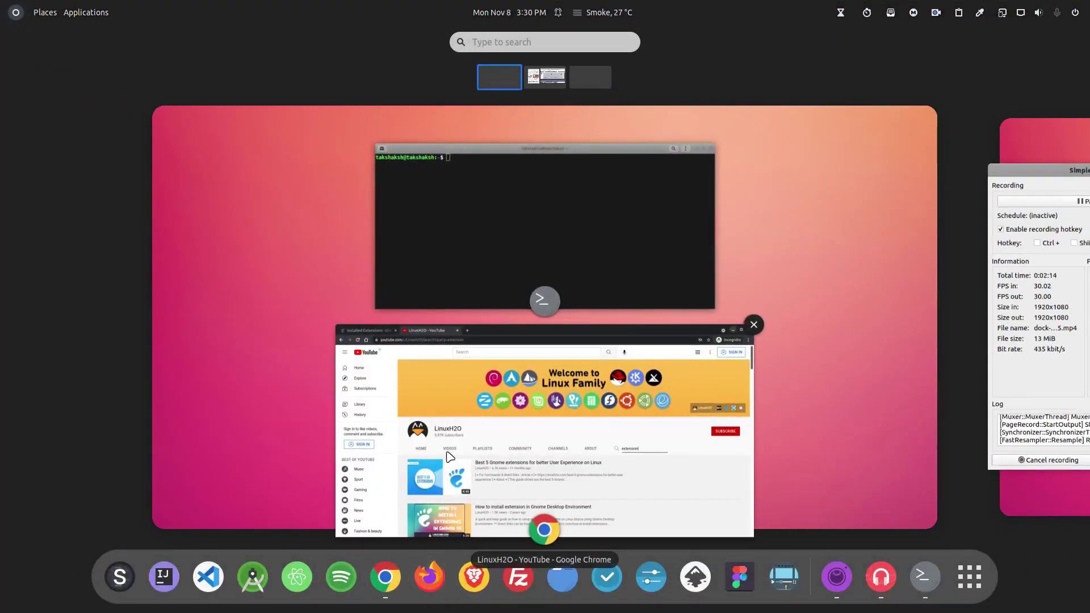
pyautogui.click(450, 458)
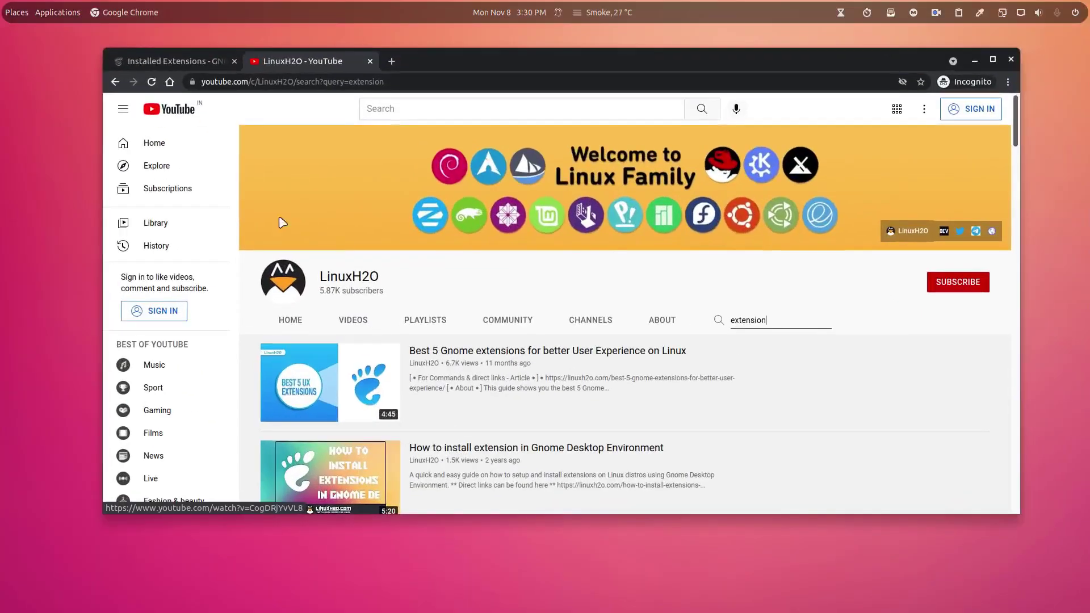
pyautogui.click(170, 63)
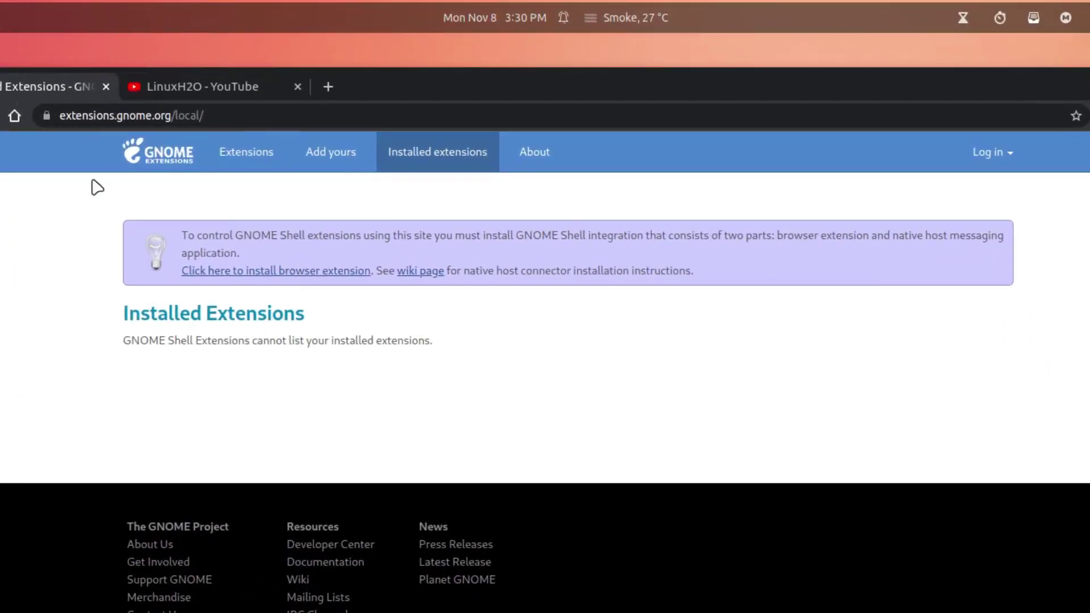
pyautogui.click(129, 115)
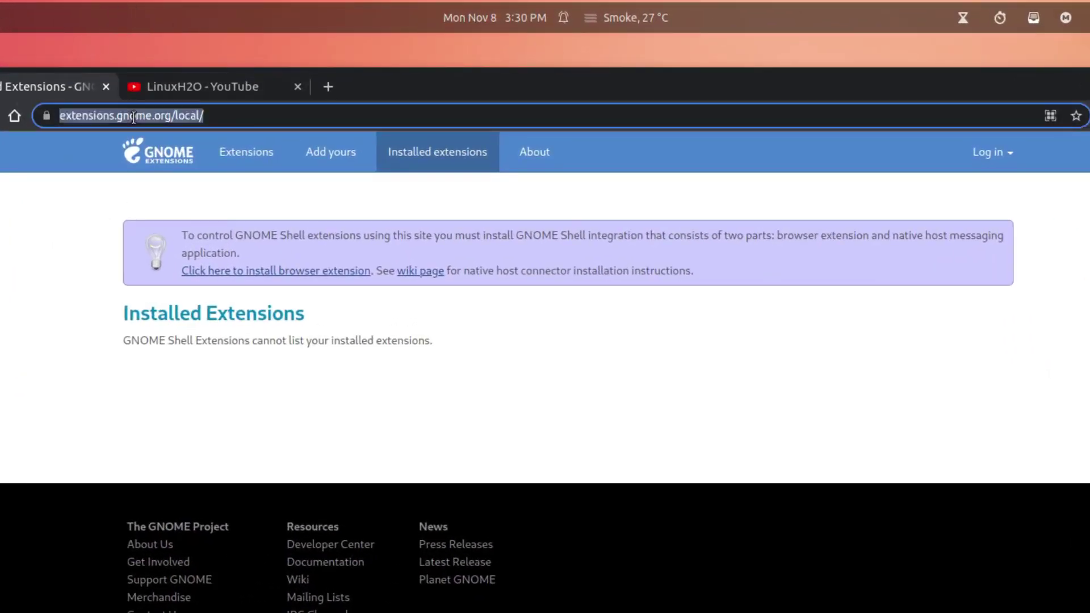
pyautogui.click(73, 221)
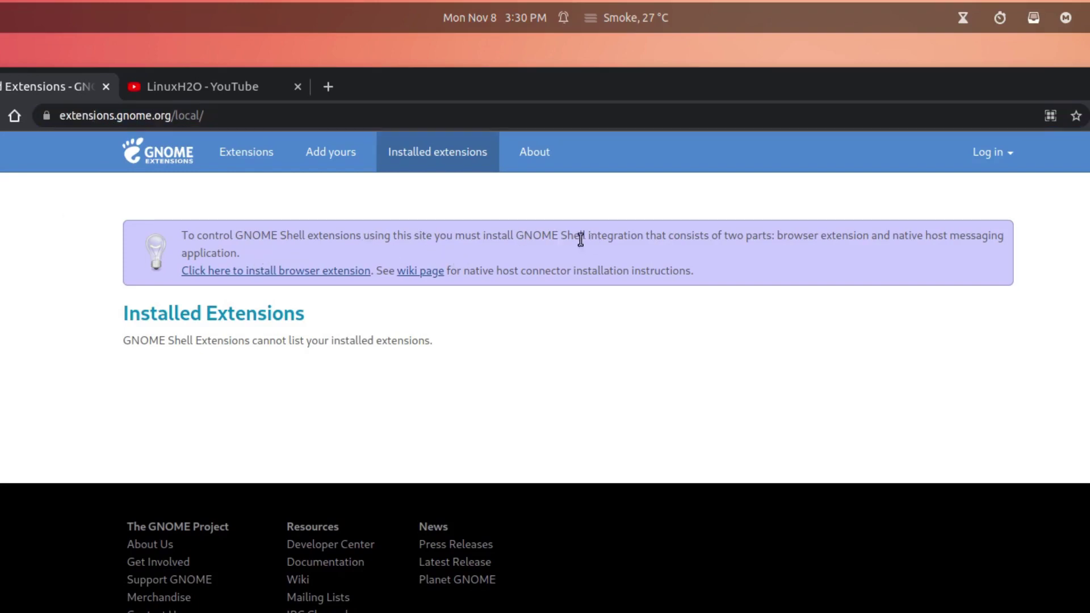
pyautogui.moveTo(589, 238); pyautogui.dragTo(765, 241)
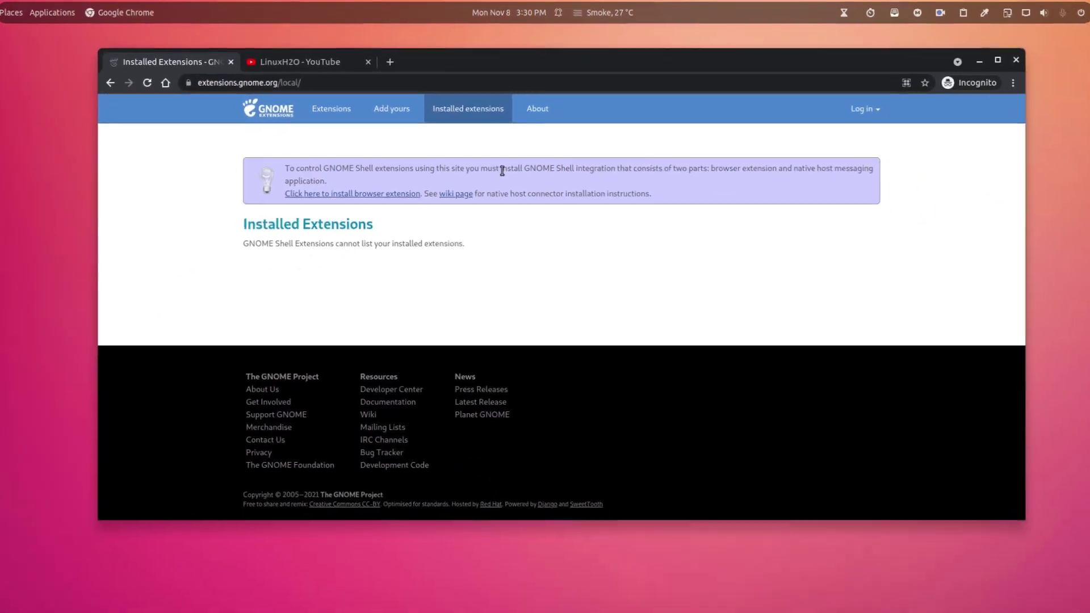
pyautogui.click(503, 169)
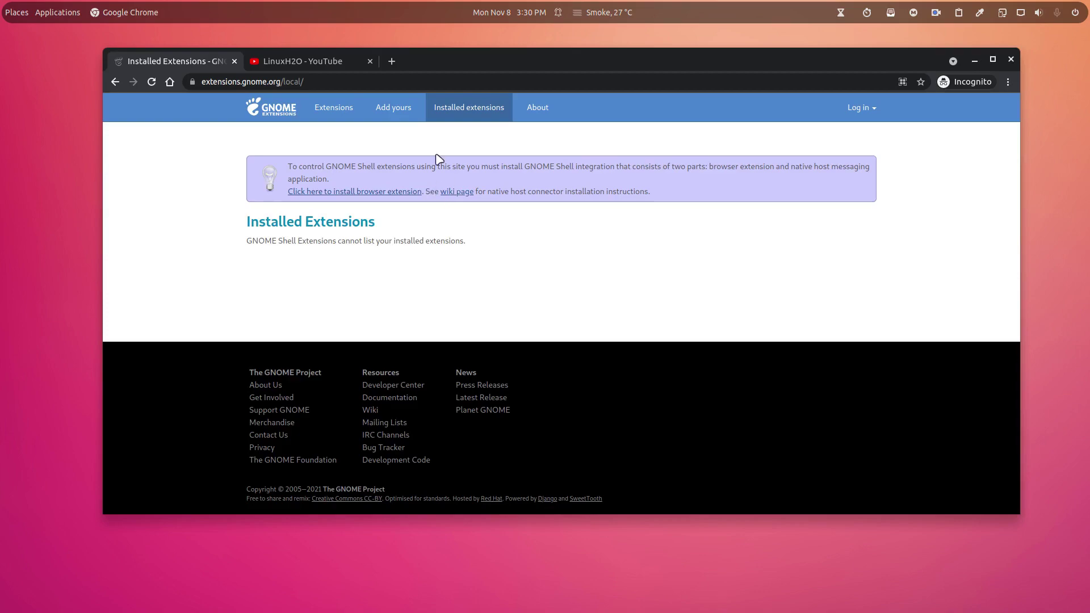
pyautogui.click(321, 63)
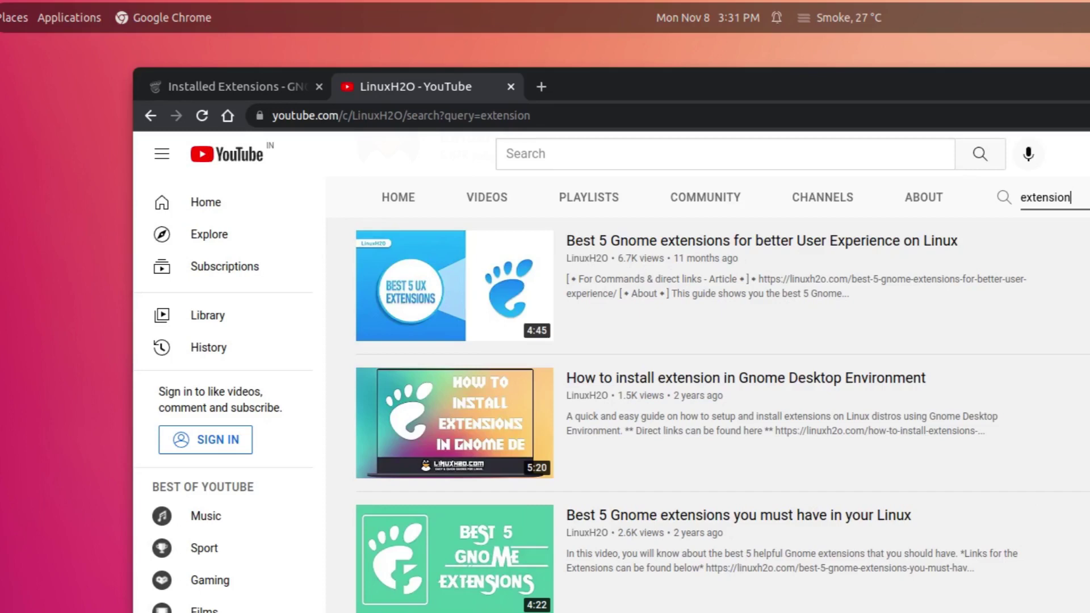
pyautogui.moveTo(226, 86)
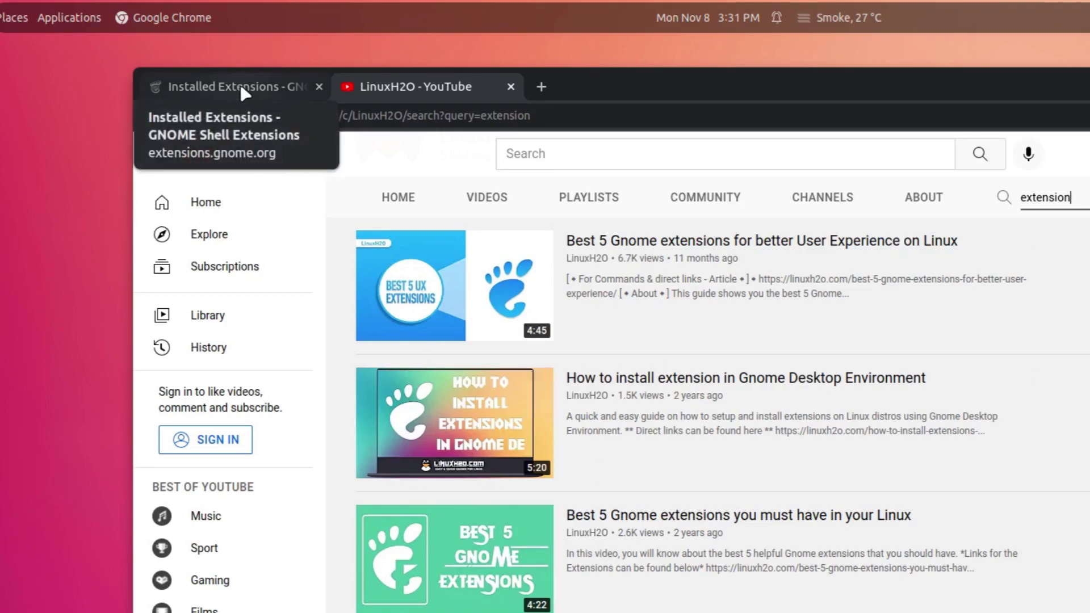
# - Go from the Installed Extensions page to the GNOME Shell Extensions home page
pyautogui.click(240, 85)
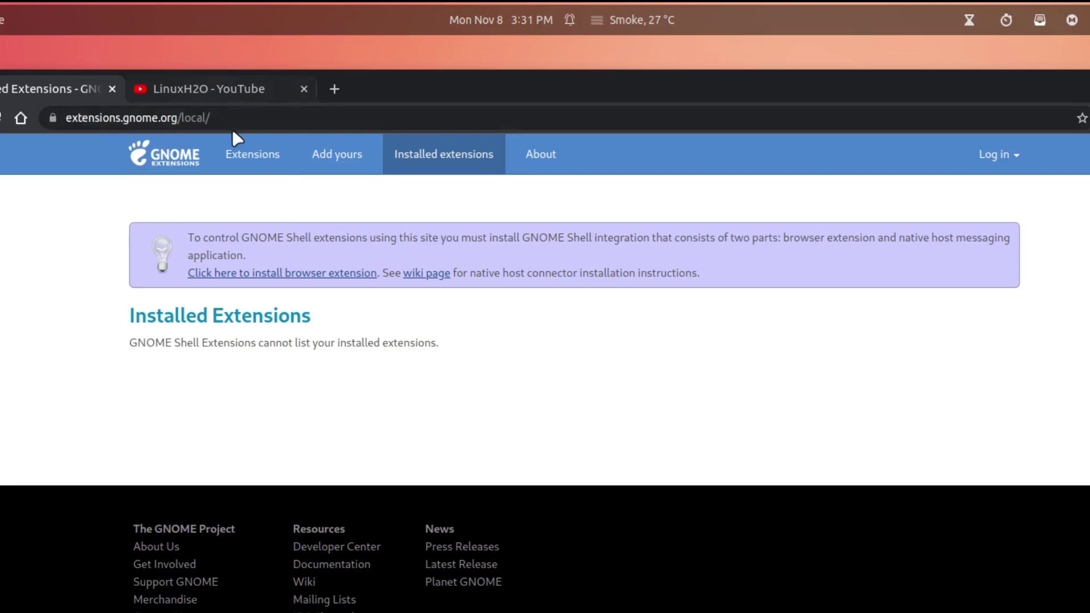
pyautogui.click(244, 152)
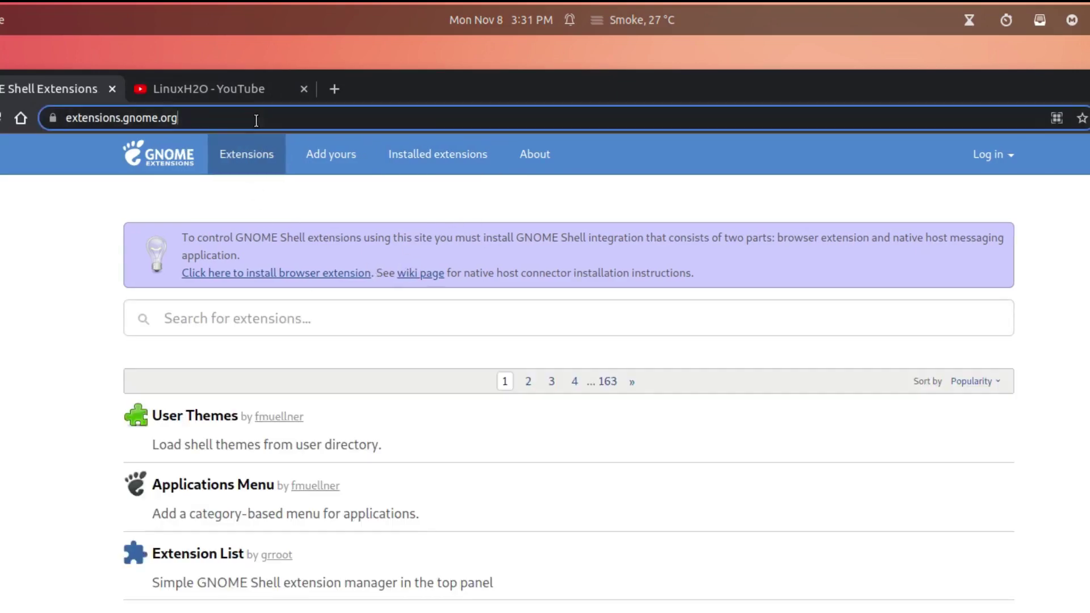
pyautogui.click(255, 120)
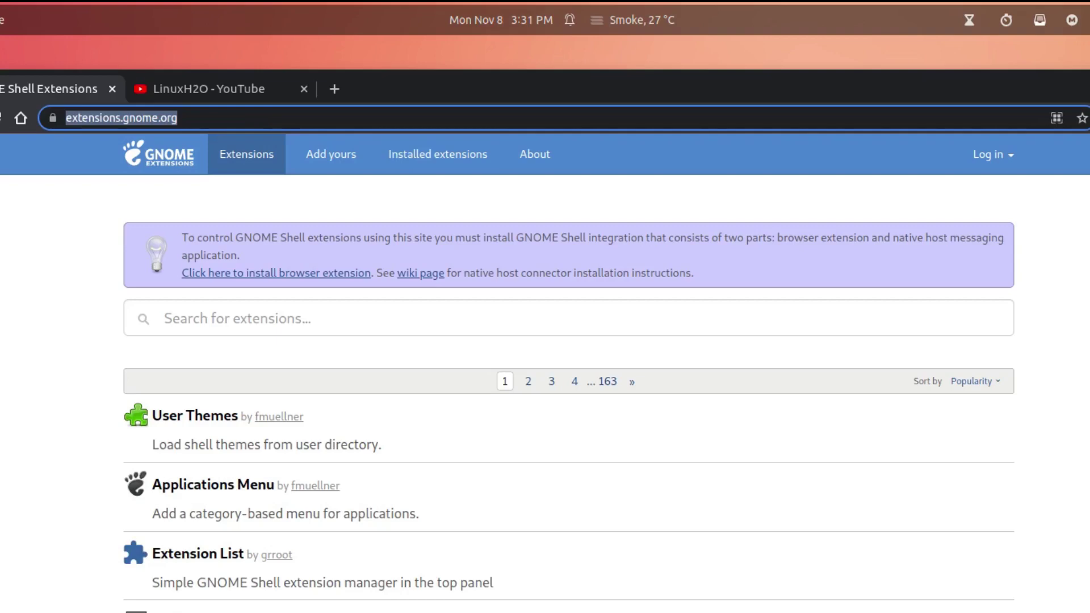
# - Open two new incognito tabs, then minimize the incognito Chrome window
pyautogui.hotkey('alt', 'f')
pyautogui.click(1051, 142)
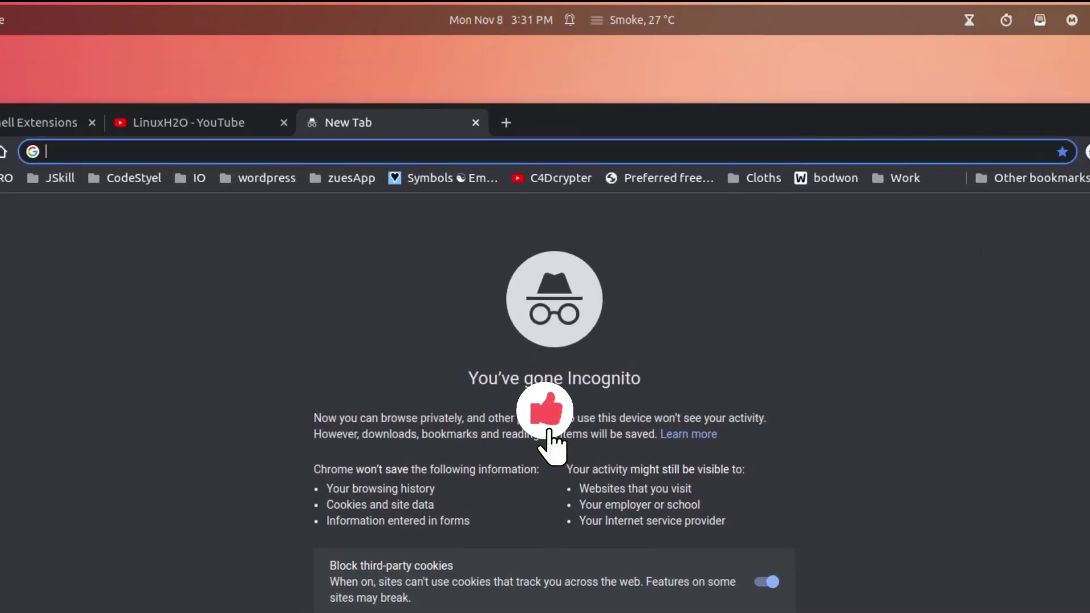
pyautogui.click(1067, 123)
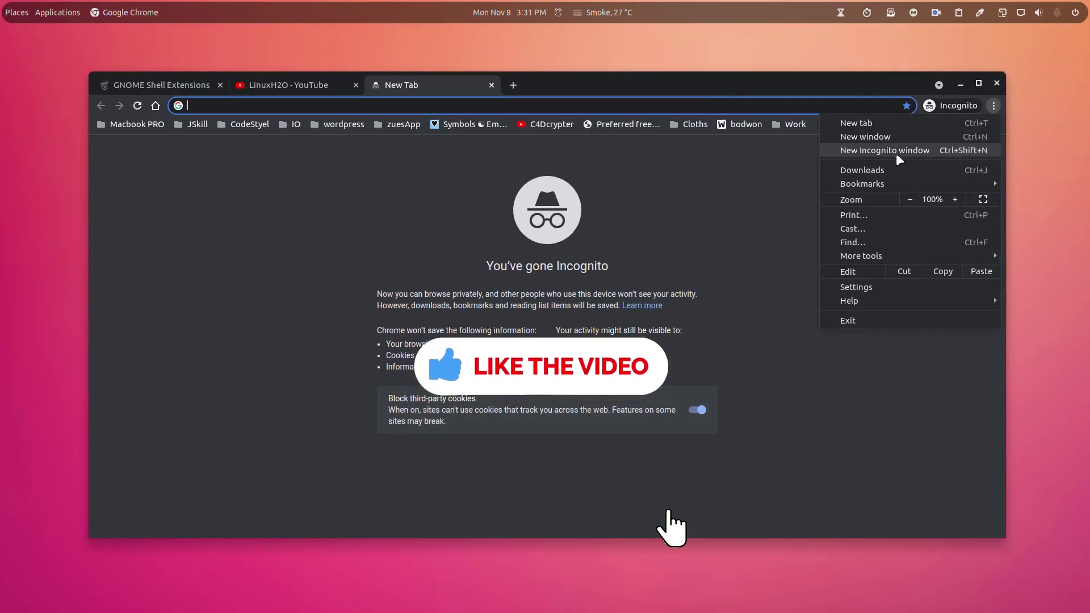
pyautogui.click(854, 122)
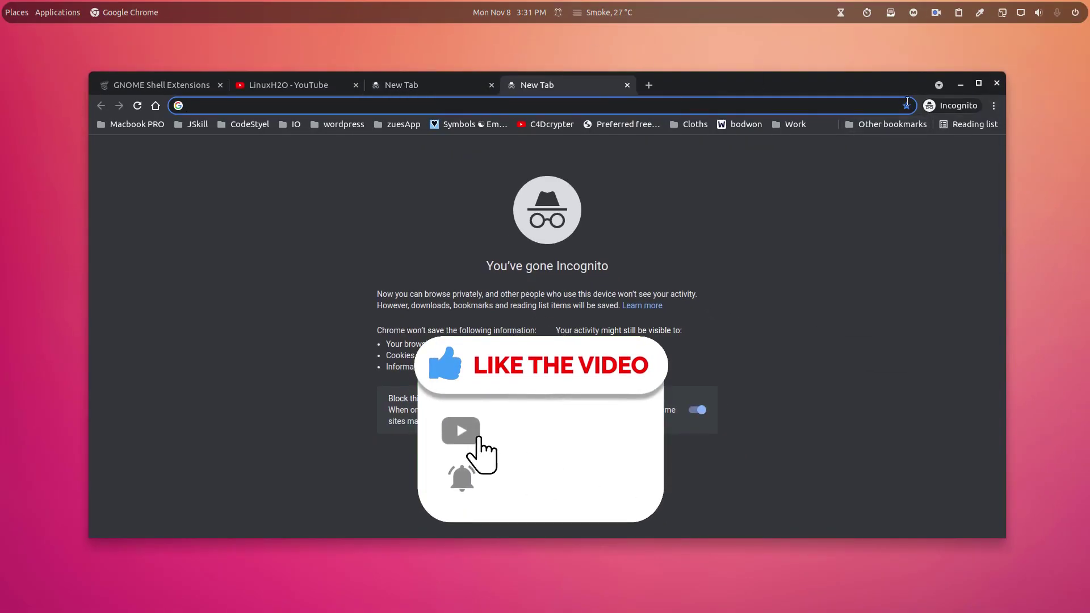
pyautogui.click(965, 84)
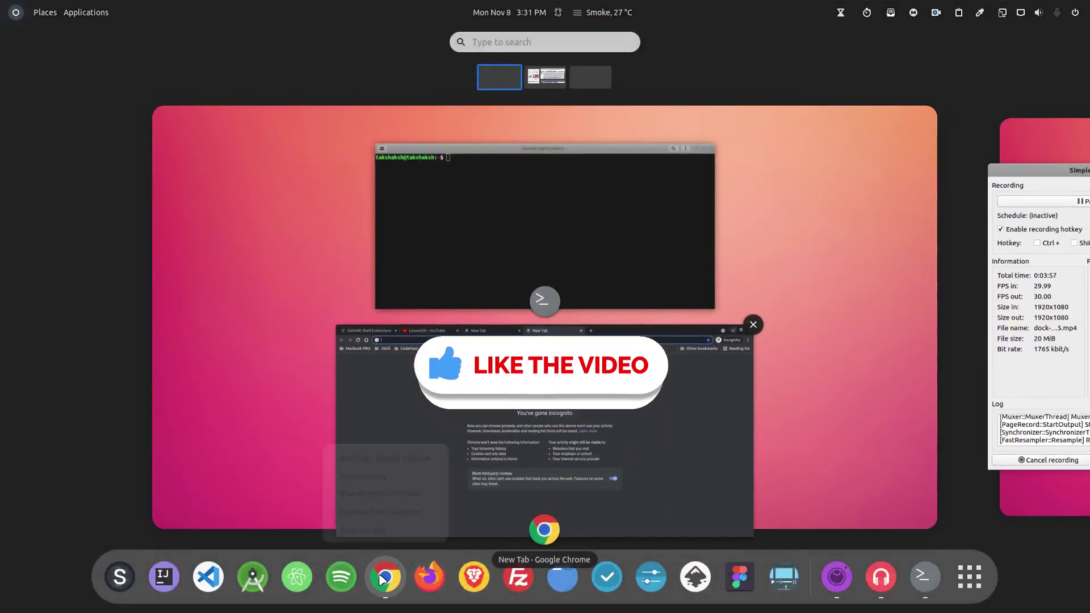
# - Open a new Chrome window from the dock menu and load extensions.gnome.org
pyautogui.rightClick(385, 577)
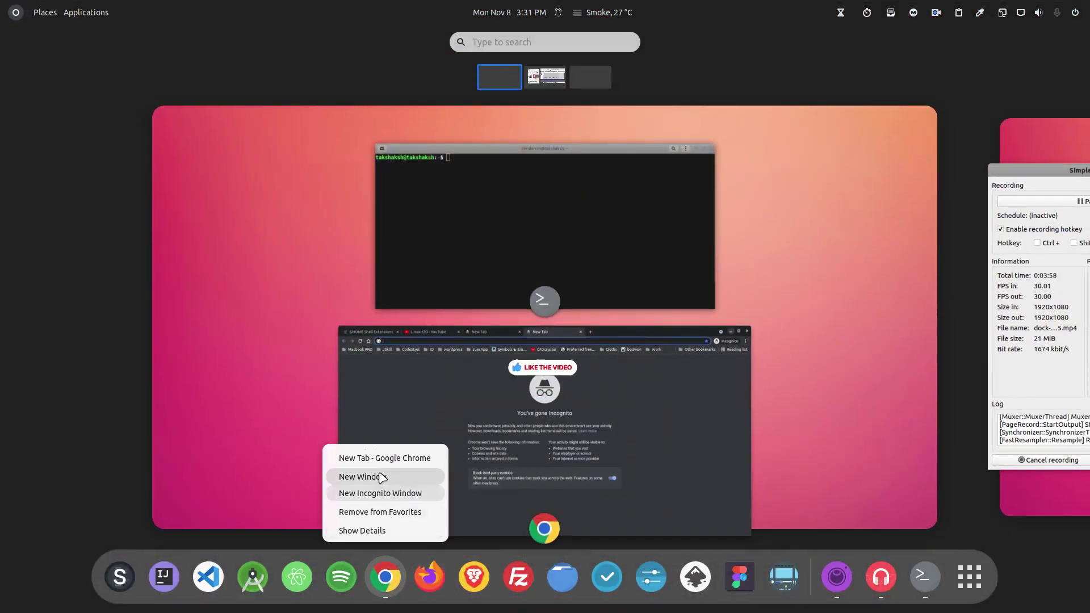
pyautogui.click(381, 476)
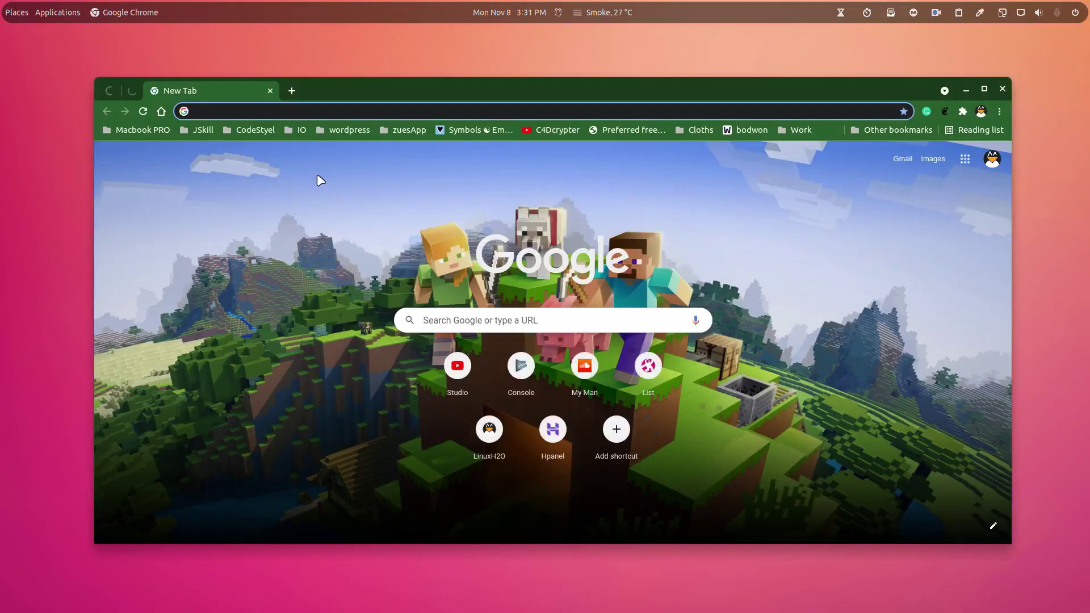
pyautogui.click(263, 114)
pyautogui.write('https://extensions.gnome.org/')
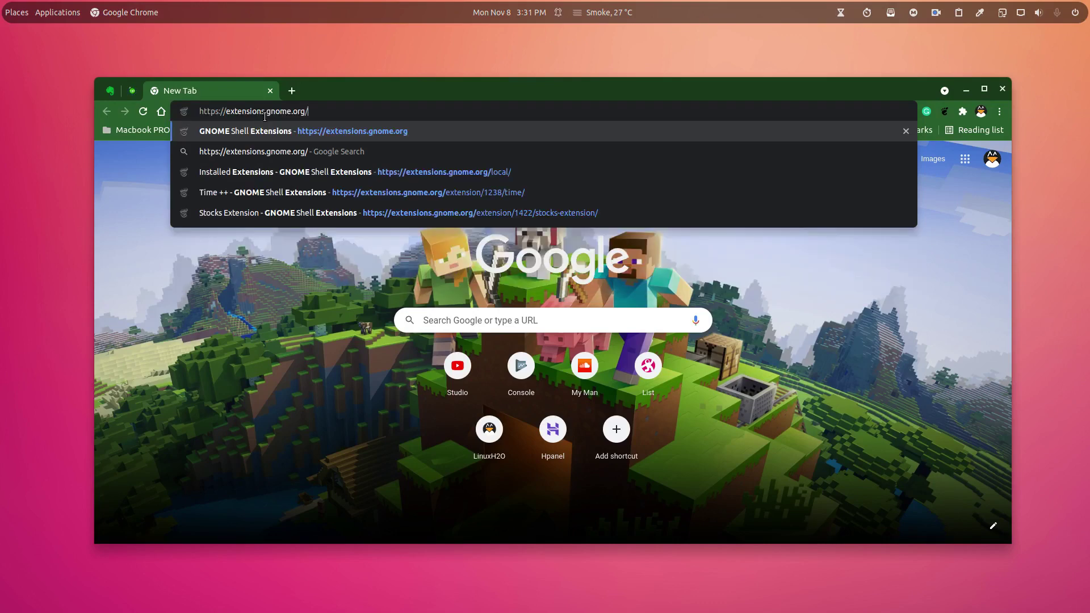
pyautogui.press('Return')
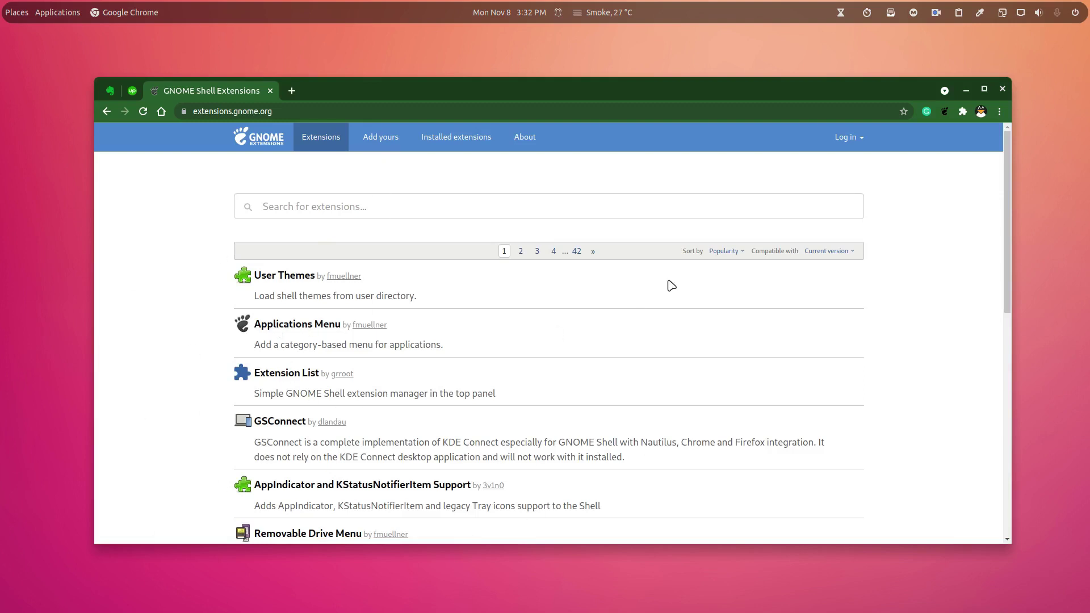
# - Search the site for 'dock' and bring up the link menu for Dash to Dock
pyautogui.click(504, 205)
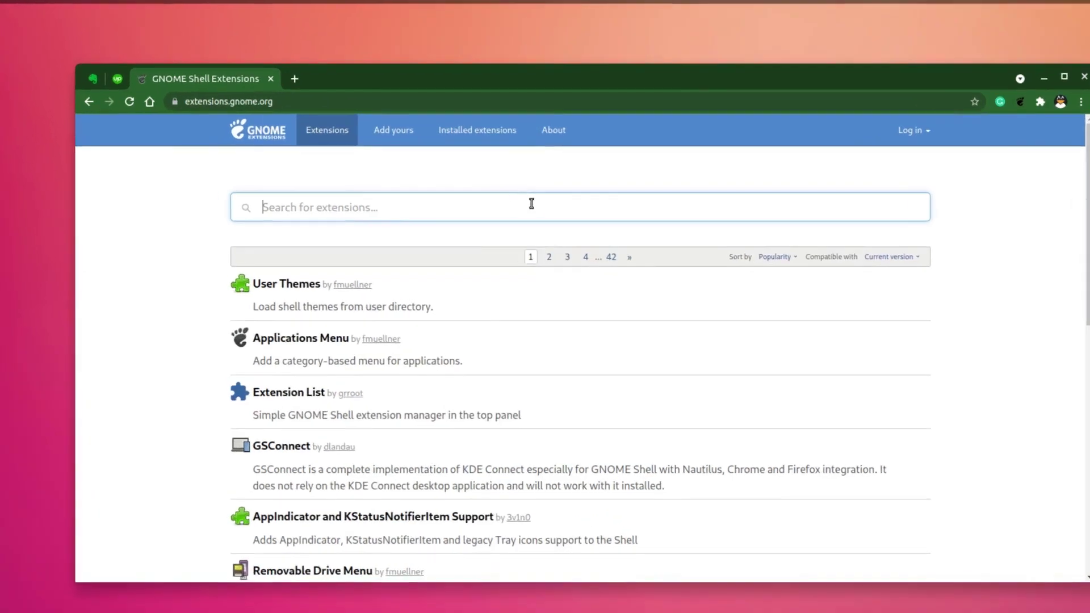
pyautogui.write('d')
pyautogui.write('ock')
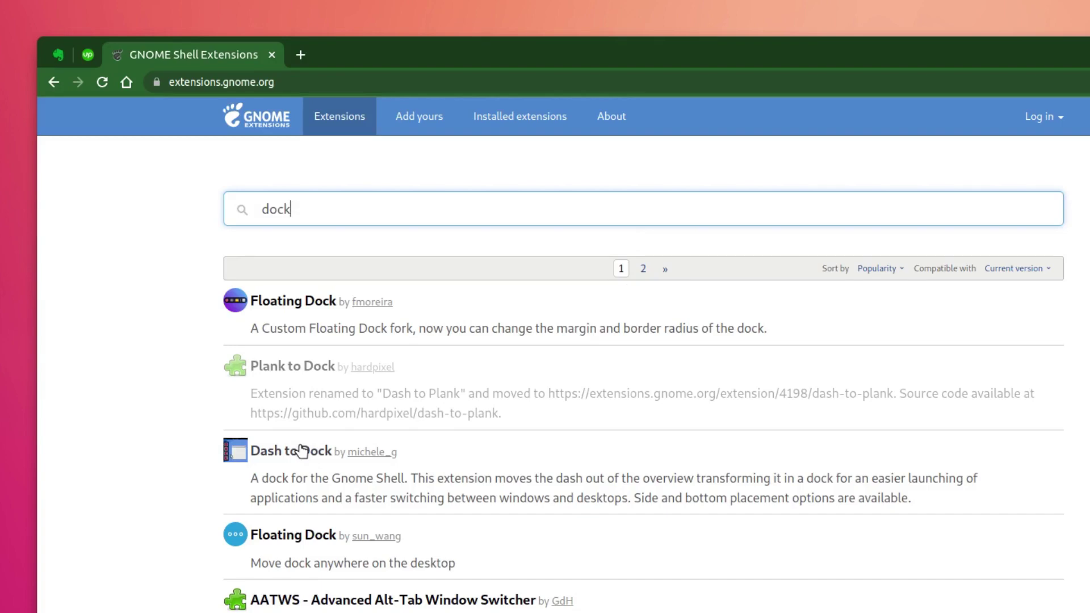
pyautogui.rightClick(300, 451)
# - Open Dash to Dock in a new tab, then switch between it and Floating Dock, ending on Floating Dock
pyautogui.click(317, 459)
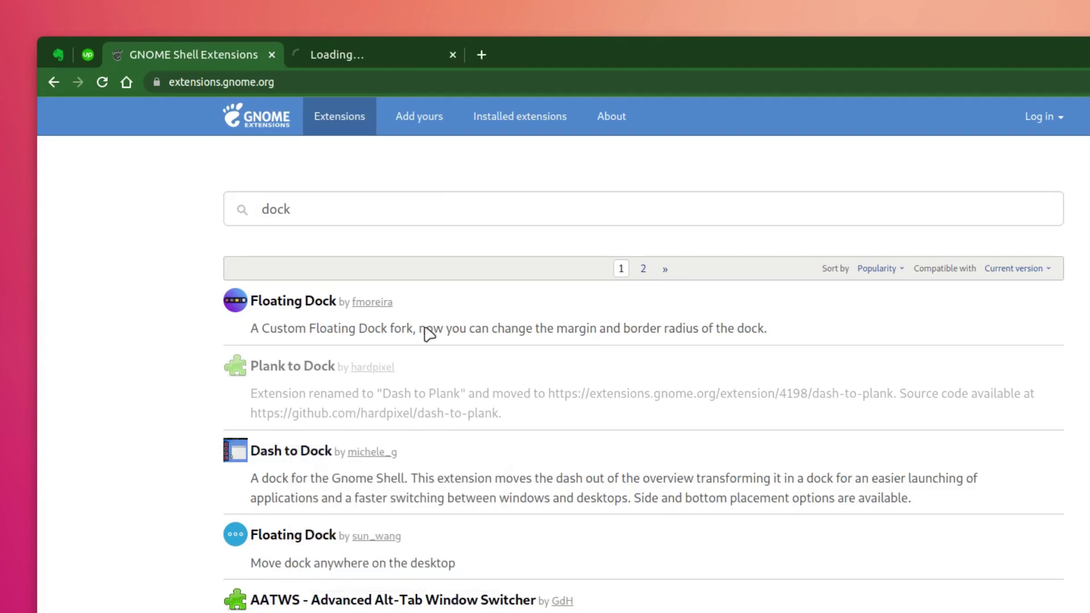
pyautogui.click(342, 47)
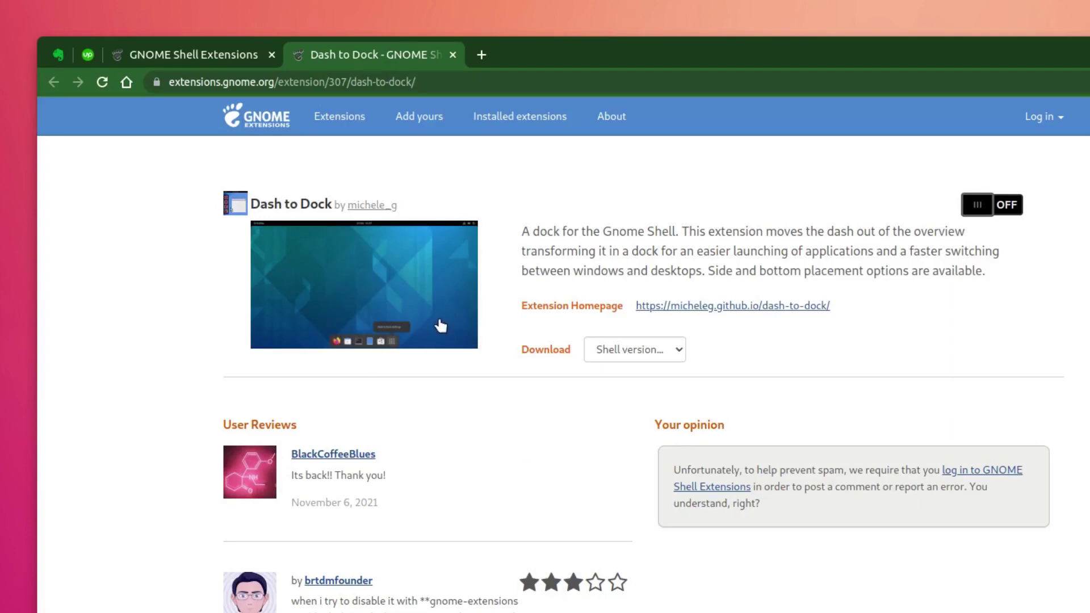
pyautogui.moveTo(707, 53)
pyautogui.mouseDown()
pyautogui.moveTo(704, 38)
pyautogui.moveTo(711, 122)
pyautogui.moveTo(694, 39)
pyautogui.mouseUp()
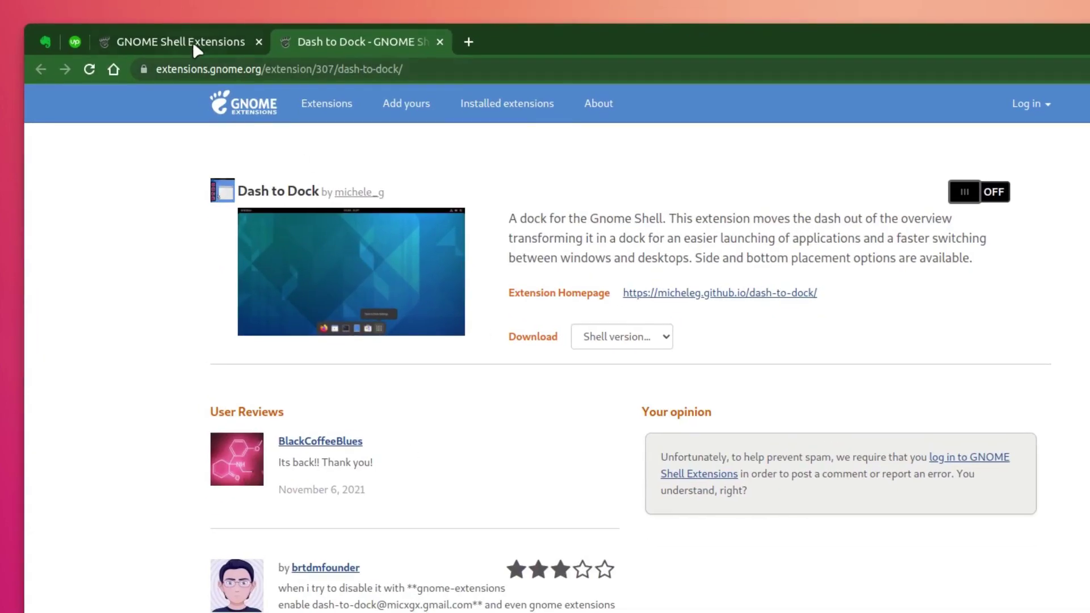
pyautogui.click(193, 42)
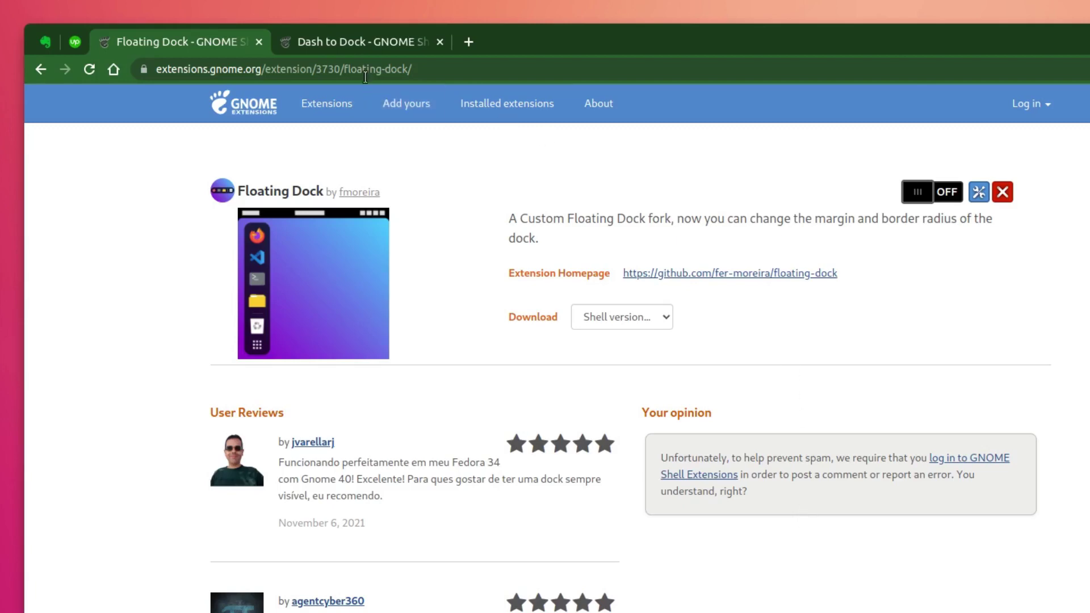
pyautogui.click(358, 48)
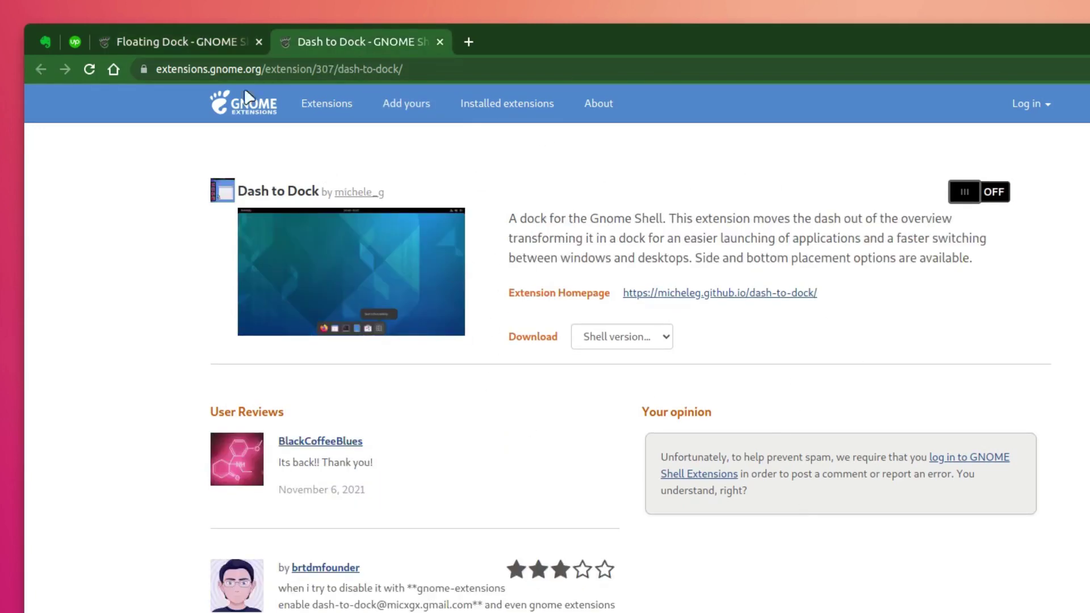
pyautogui.click(178, 45)
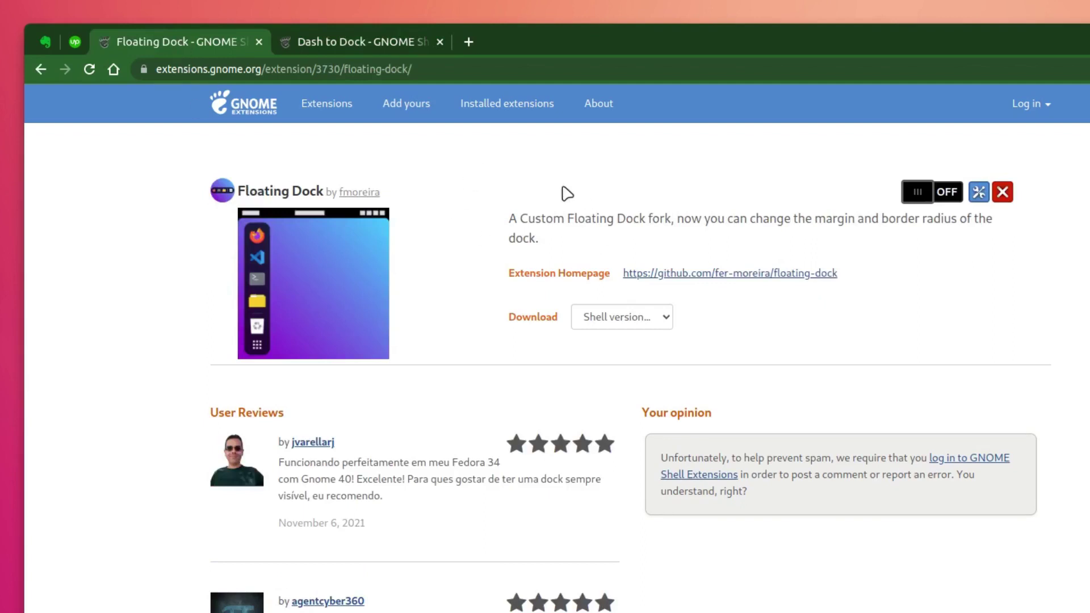
pyautogui.click(342, 48)
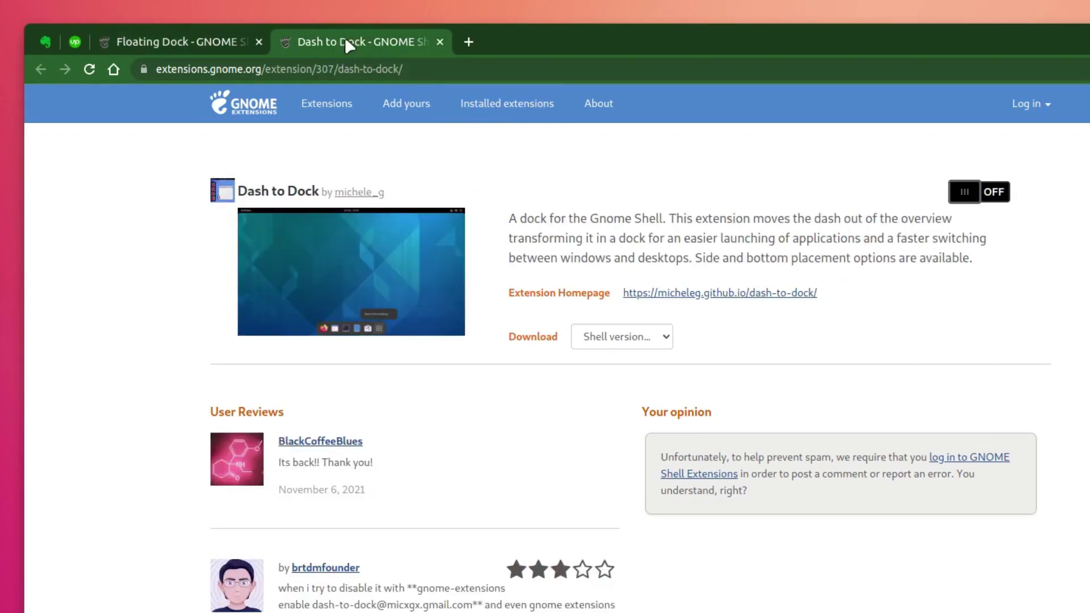
pyautogui.click(162, 40)
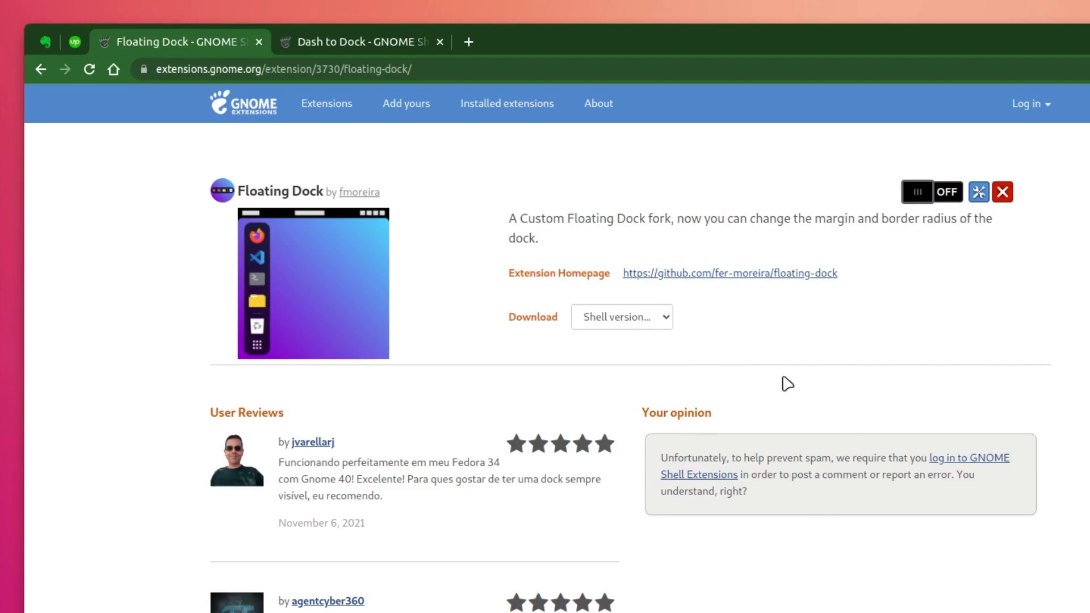
# - Toggle Floating Dock to ON, reload its page, and toggle it ON again
pyautogui.click(926, 198)
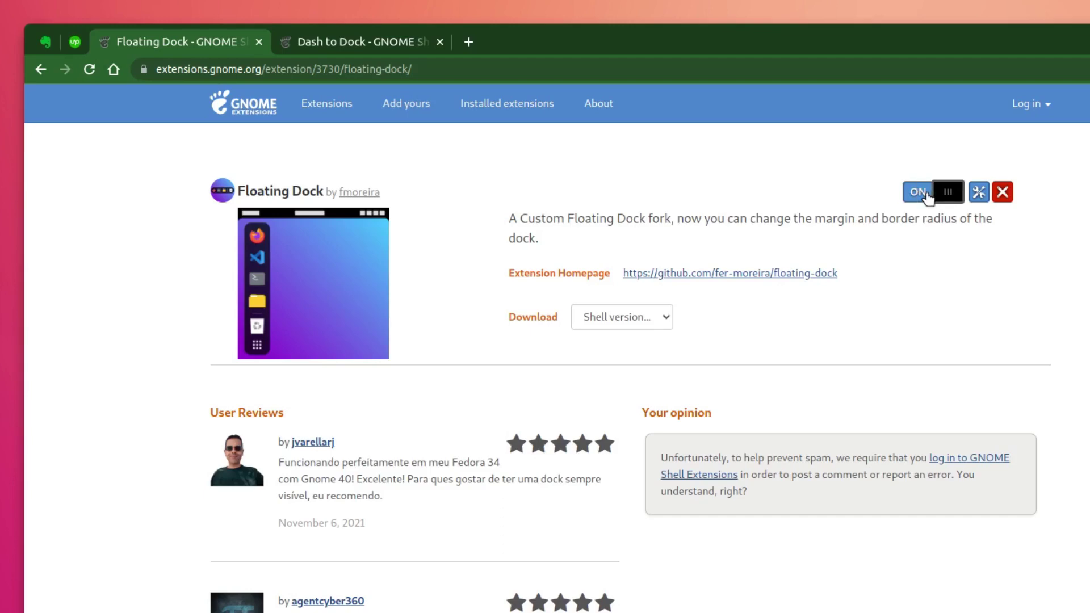
pyautogui.click(88, 67)
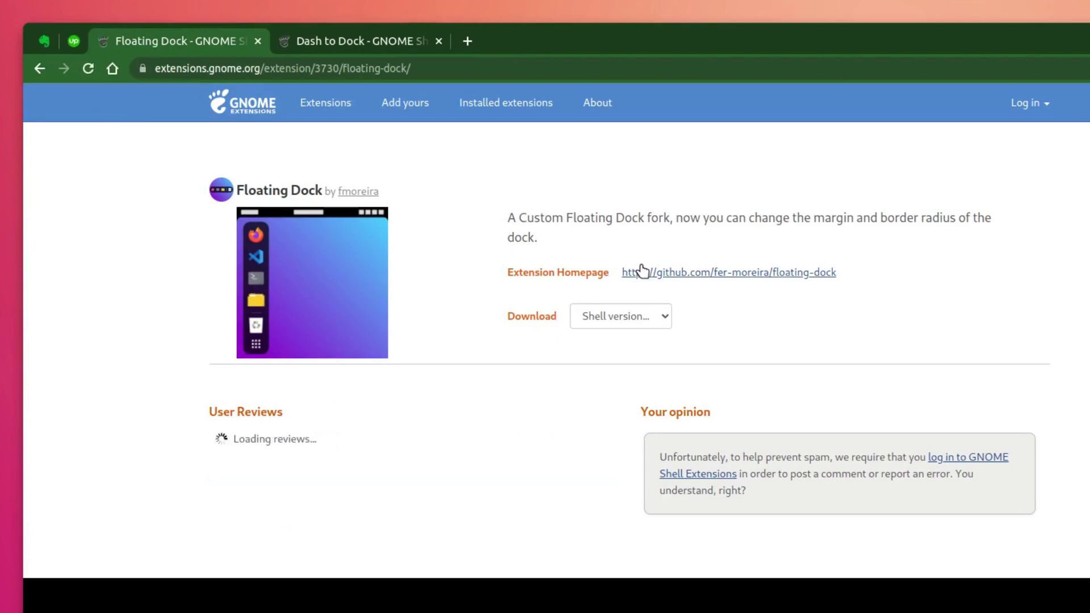
pyautogui.click(934, 201)
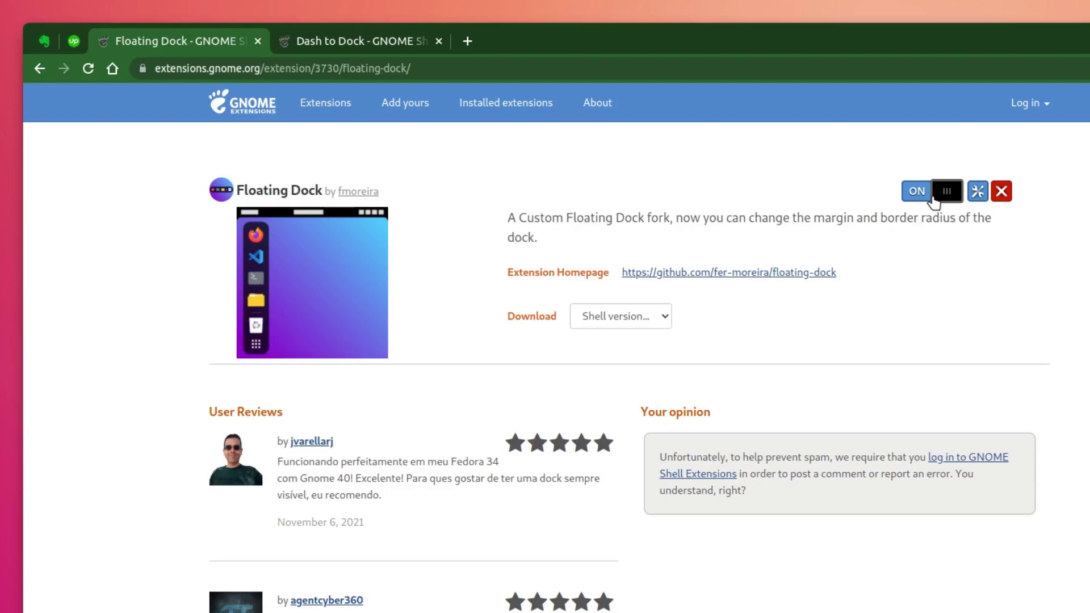
# - Launch the Extensions app from search, enable Floating Dock there, and close the app
pyautogui.hotkey('ctrl', 'space')
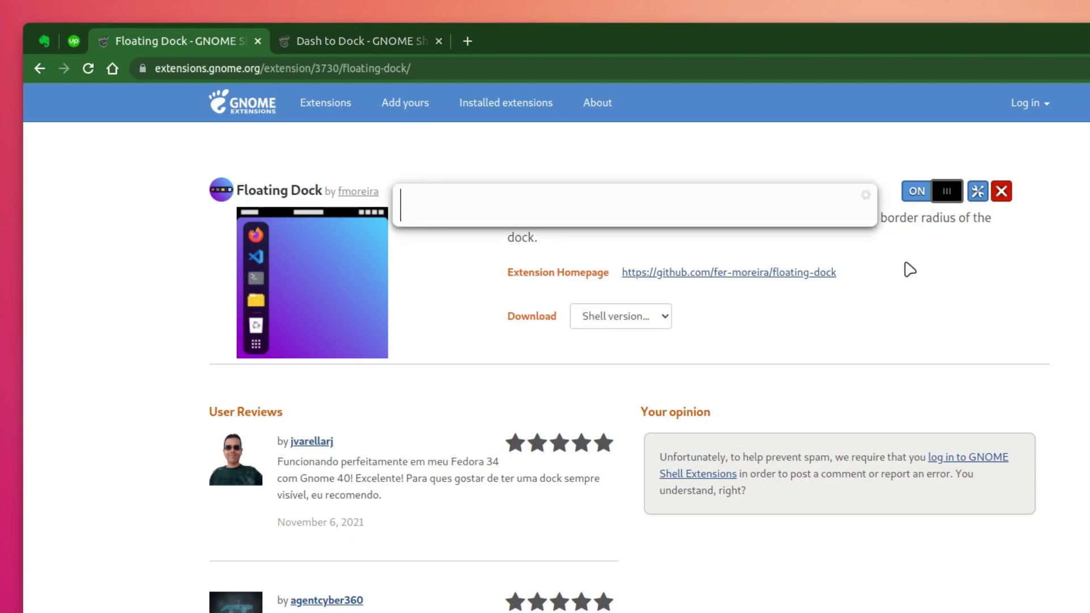
pyautogui.write('exte')
pyautogui.press('Return')
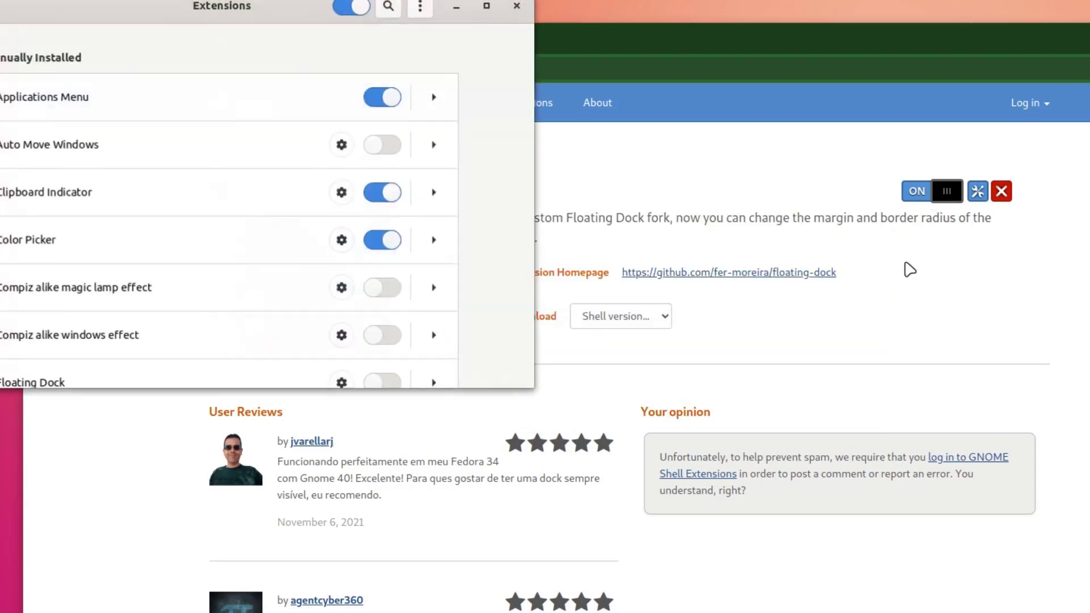
pyautogui.moveTo(211, 27); pyautogui.dragTo(674, 49)
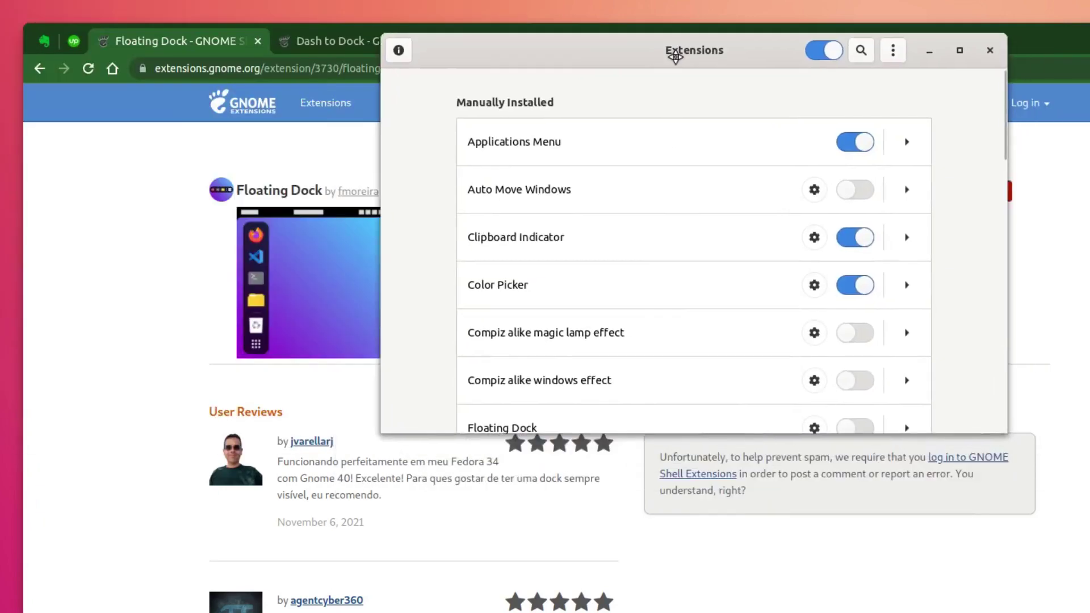
pyautogui.scroll(-3, 652, 328)
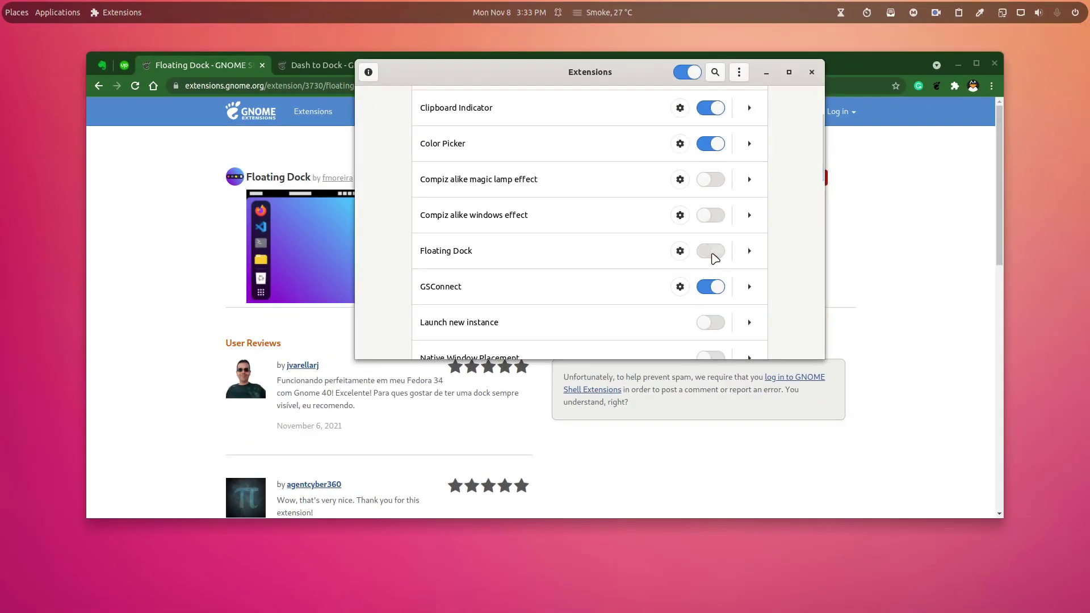
pyautogui.click(714, 257)
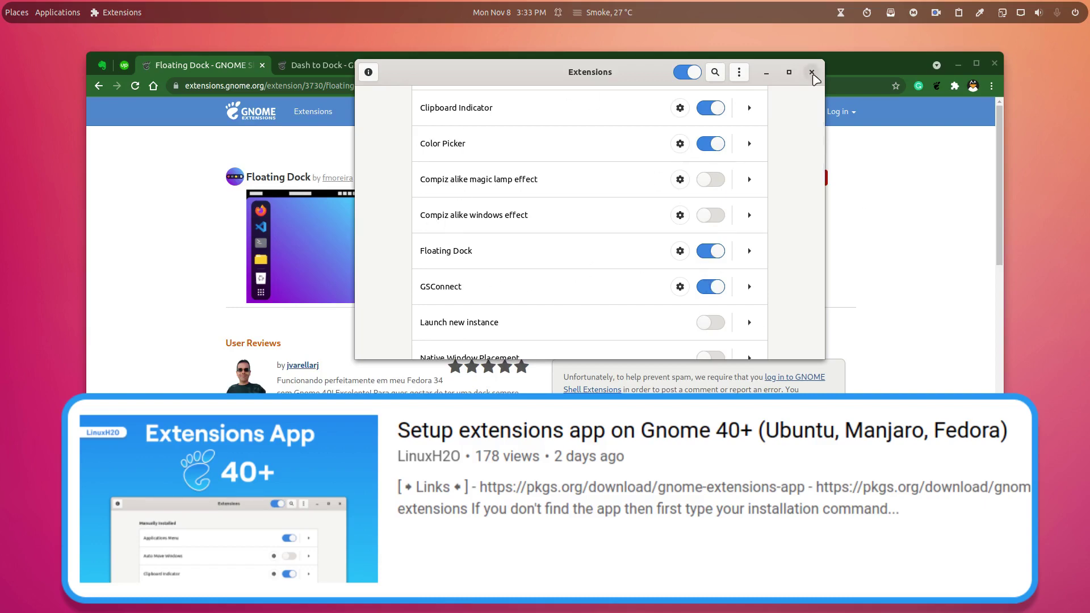
pyautogui.click(812, 73)
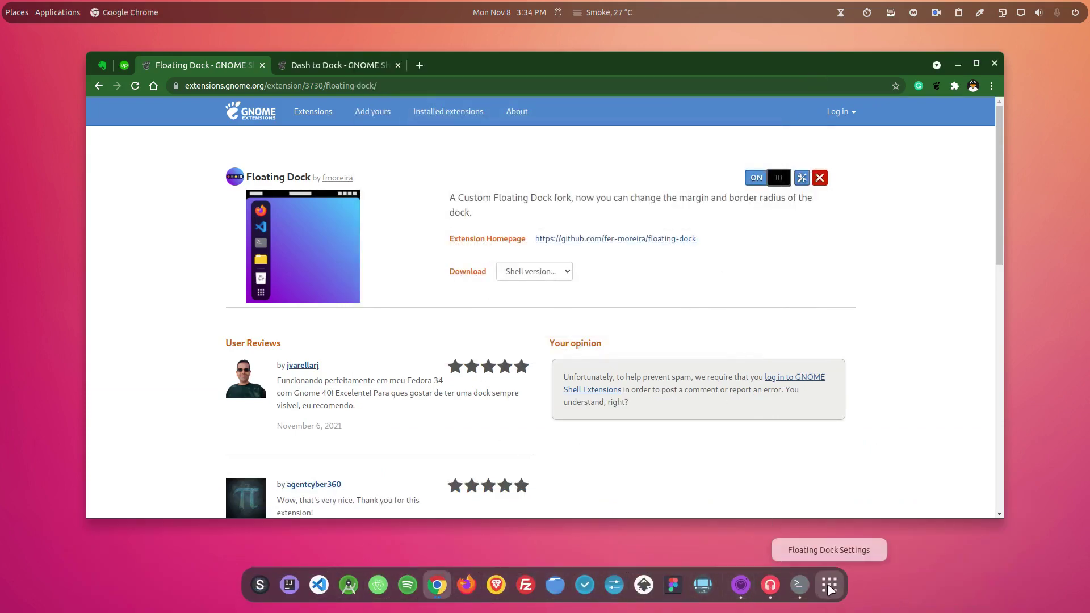
# - Open Floating Dock Settings from the dock, centre the window, and show the Appearance tab
pyautogui.click(821, 553)
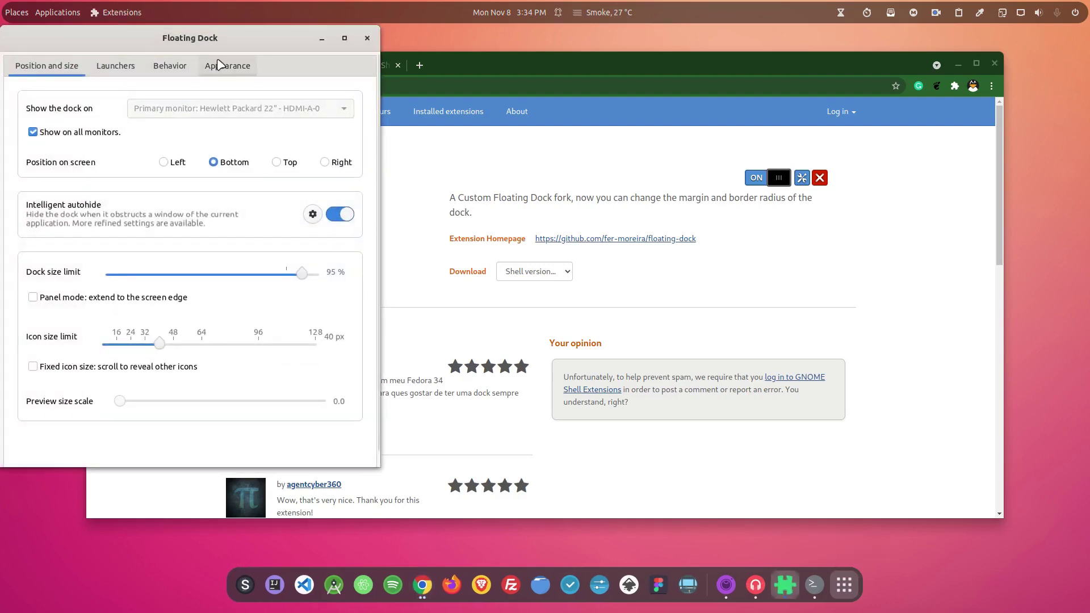
pyautogui.moveTo(228, 51); pyautogui.dragTo(512, 70)
pyautogui.click(465, 96)
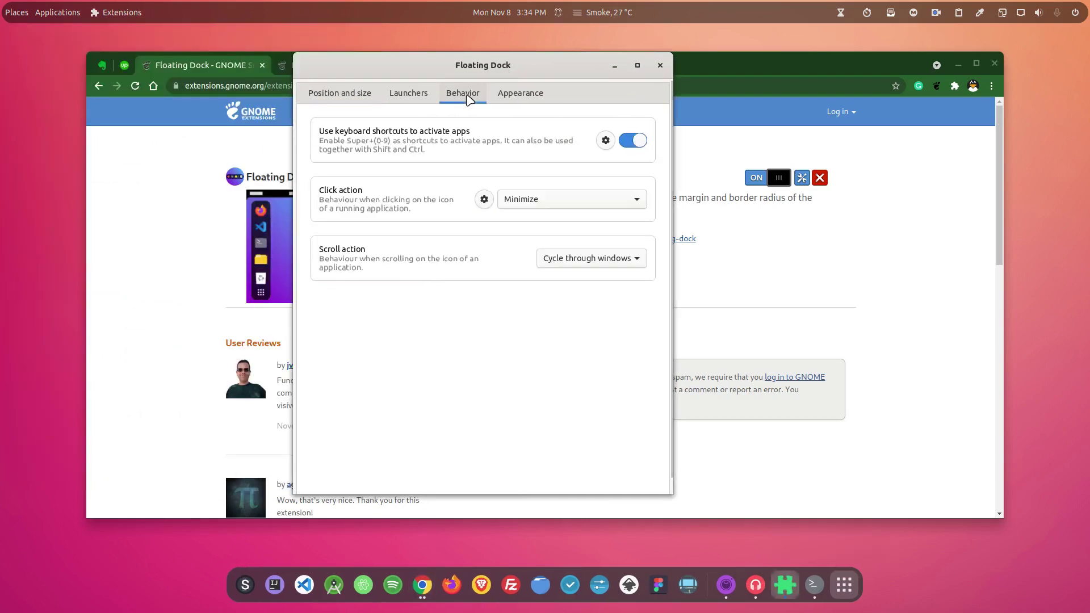
pyautogui.click(513, 101)
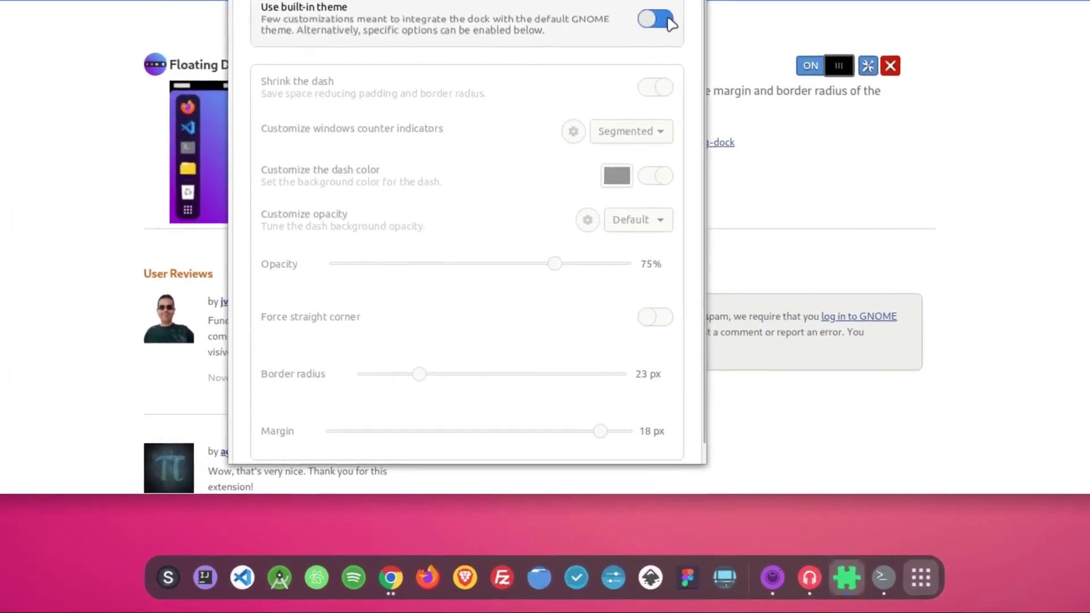
# - Turn off 'Use built-in theme' and set the dock margin to 20 px
pyautogui.click(633, 140)
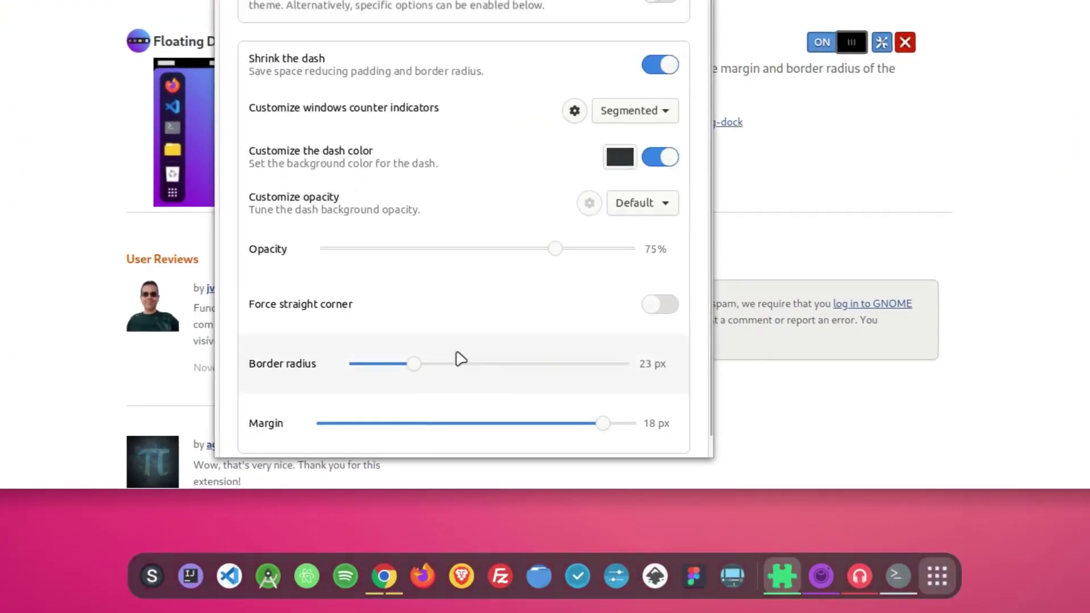
pyautogui.scroll(-1, 306, 392)
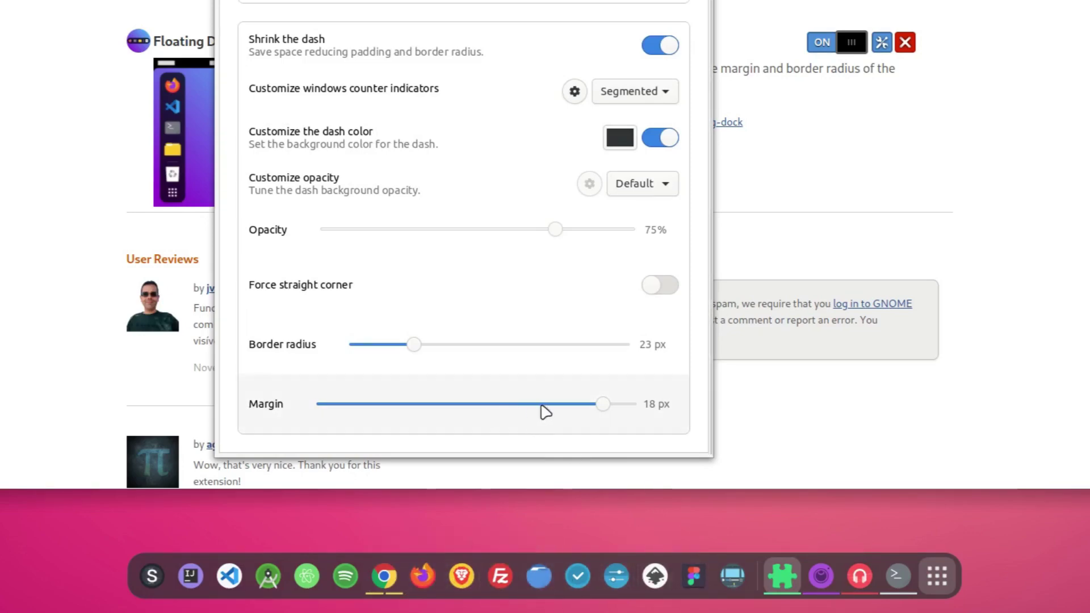
pyautogui.moveTo(604, 407); pyautogui.dragTo(642, 414)
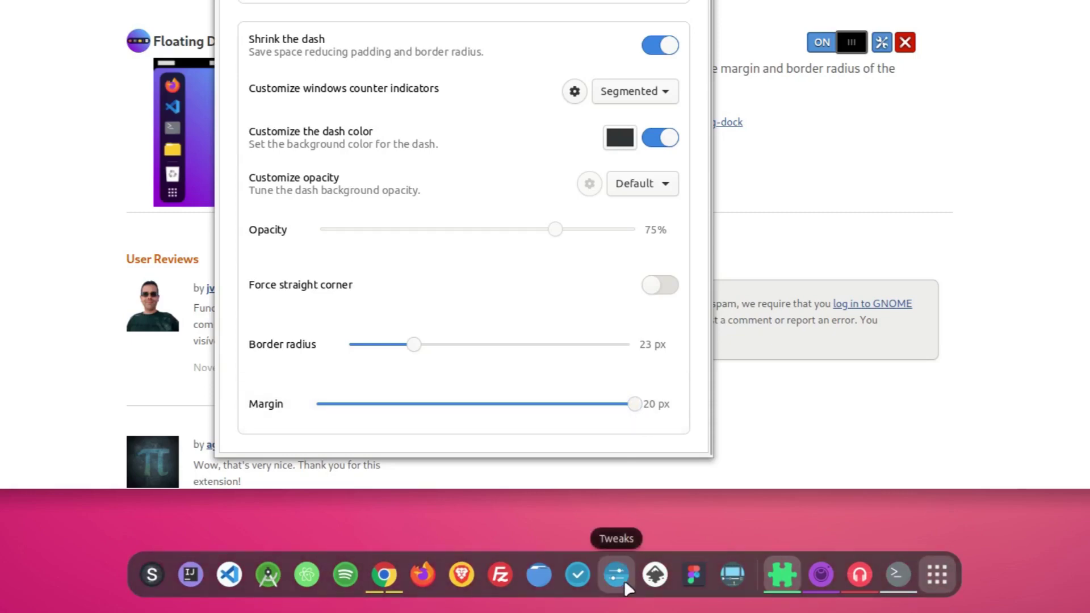
pyautogui.moveTo(635, 404); pyautogui.dragTo(336, 404)
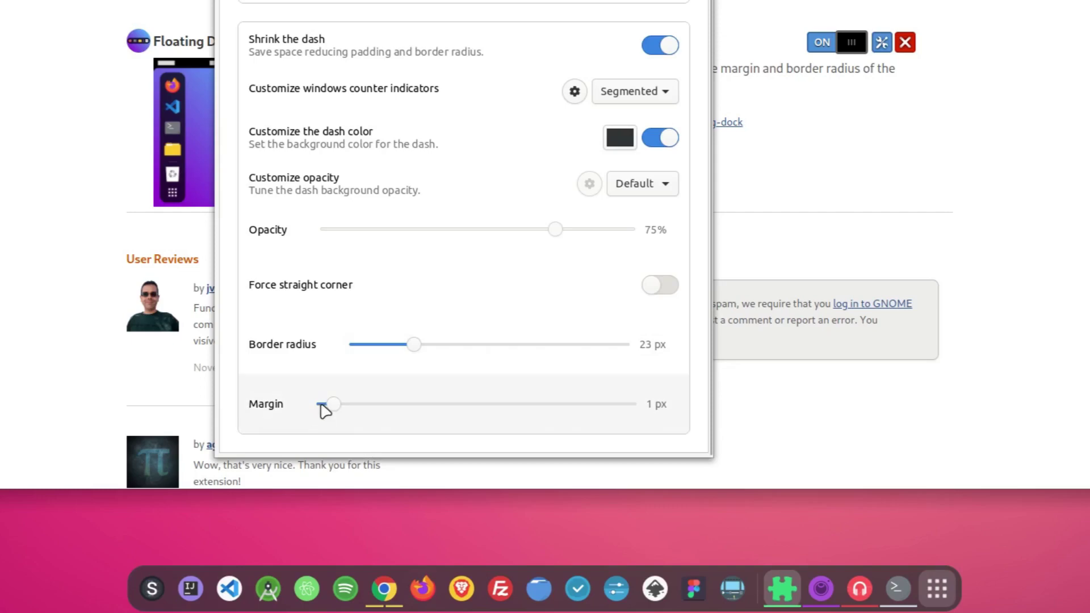
pyautogui.moveTo(324, 409); pyautogui.dragTo(701, 444)
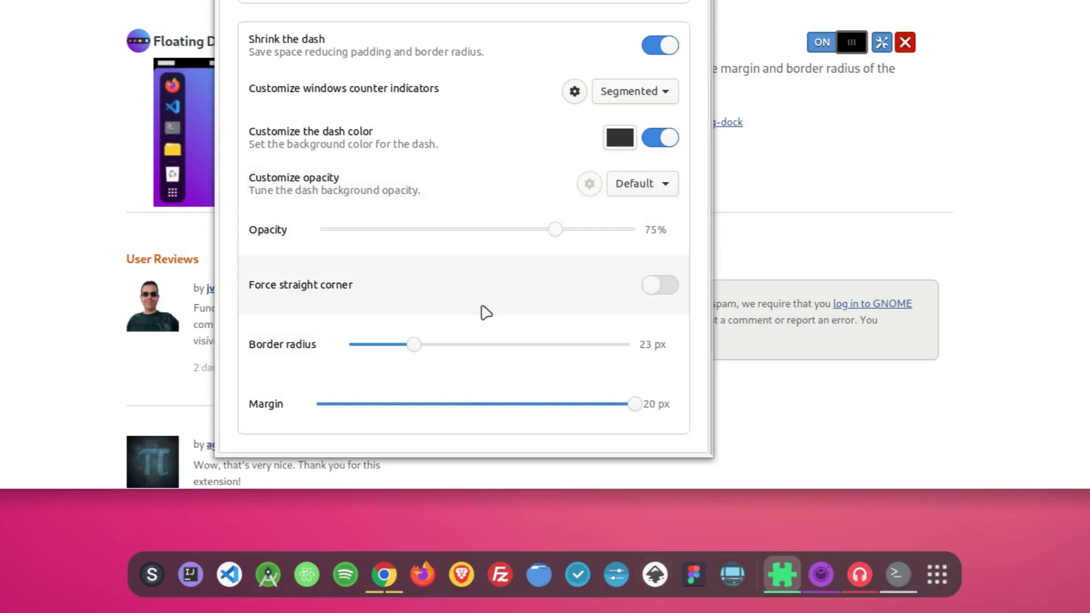
# - Try several Border radius values before settling on 23 px
pyautogui.moveTo(413, 349); pyautogui.dragTo(342, 344)
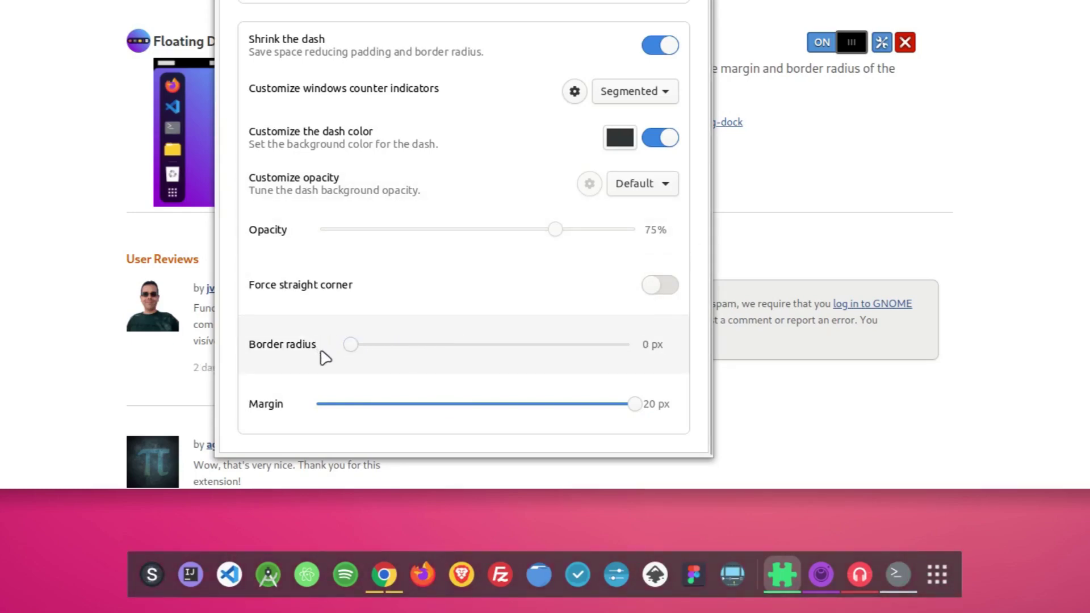
pyautogui.moveTo(352, 348); pyautogui.dragTo(470, 349)
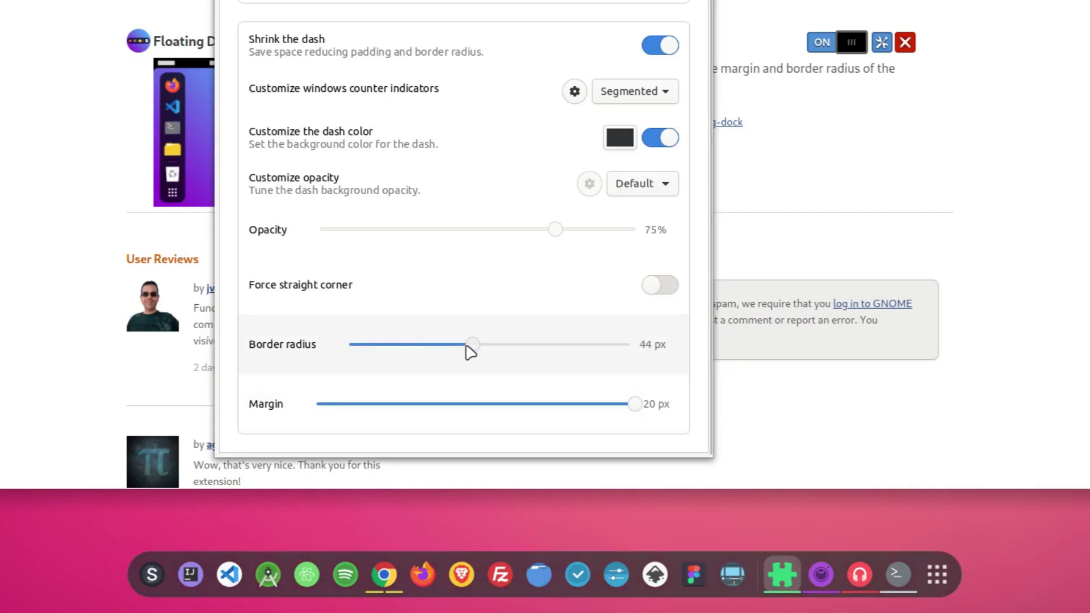
pyautogui.moveTo(468, 351); pyautogui.dragTo(425, 350)
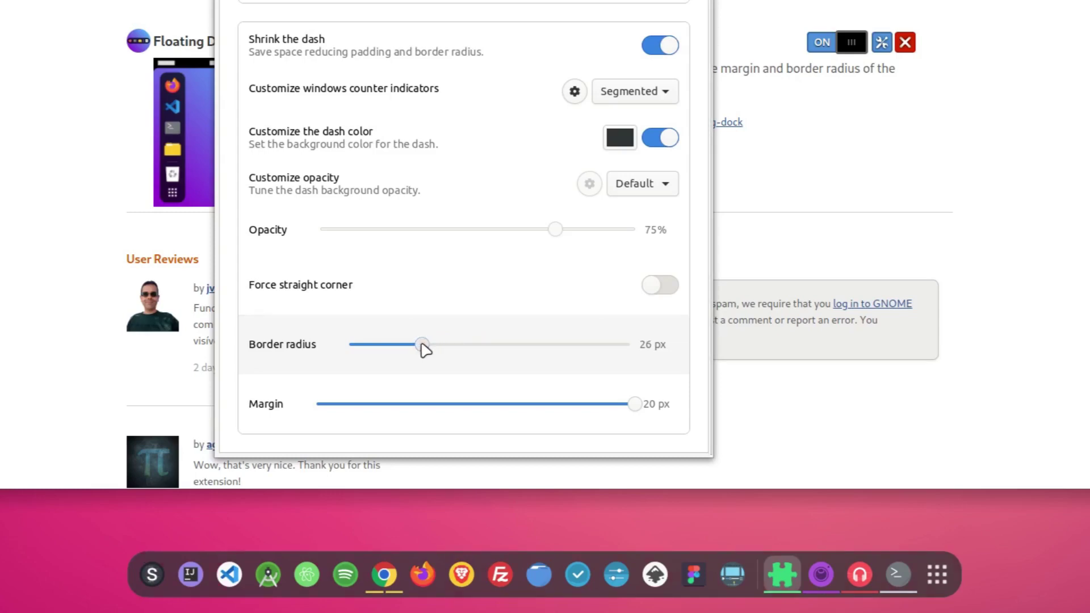
pyautogui.moveTo(425, 350); pyautogui.dragTo(420, 350)
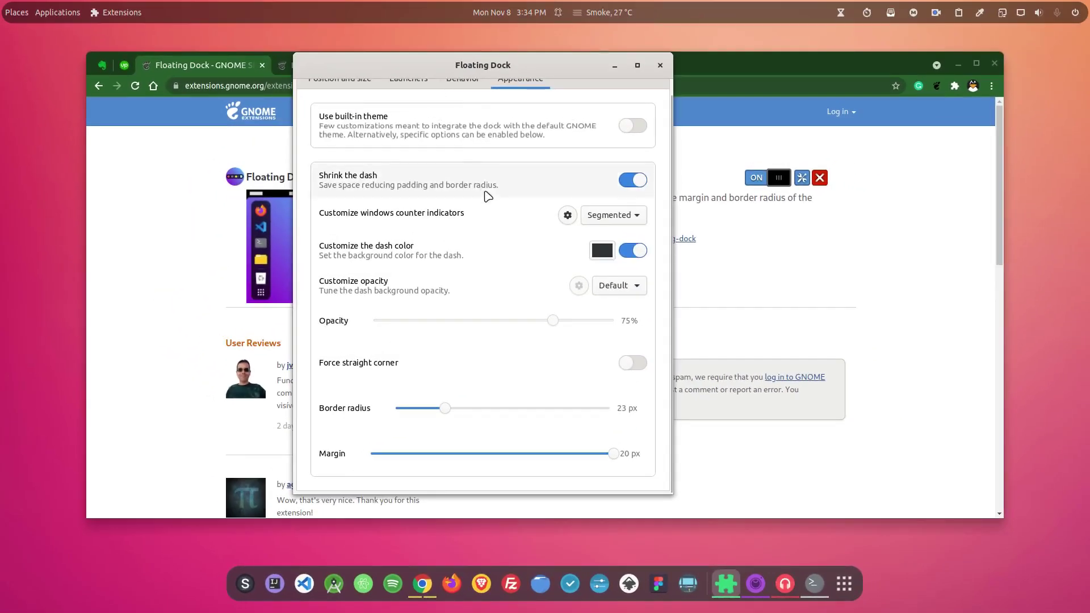
pyautogui.scroll(1, 477, 136)
# - Browse the Behavior, Launchers and Position and size pages, back to Appearance, then close settings
pyautogui.click(456, 92)
pyautogui.click(408, 92)
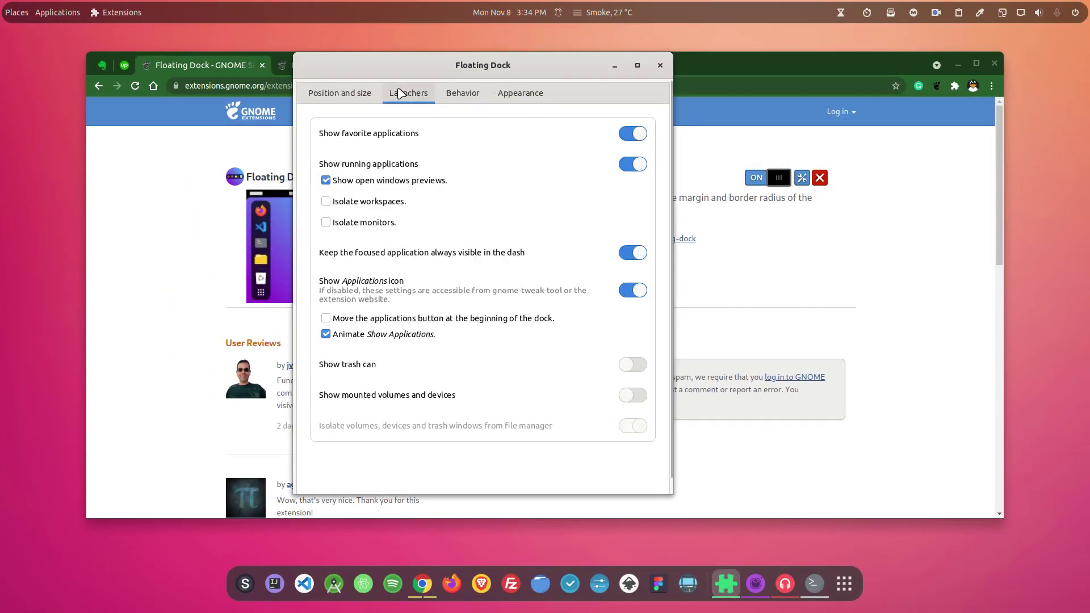
pyautogui.click(330, 92)
pyautogui.click(503, 95)
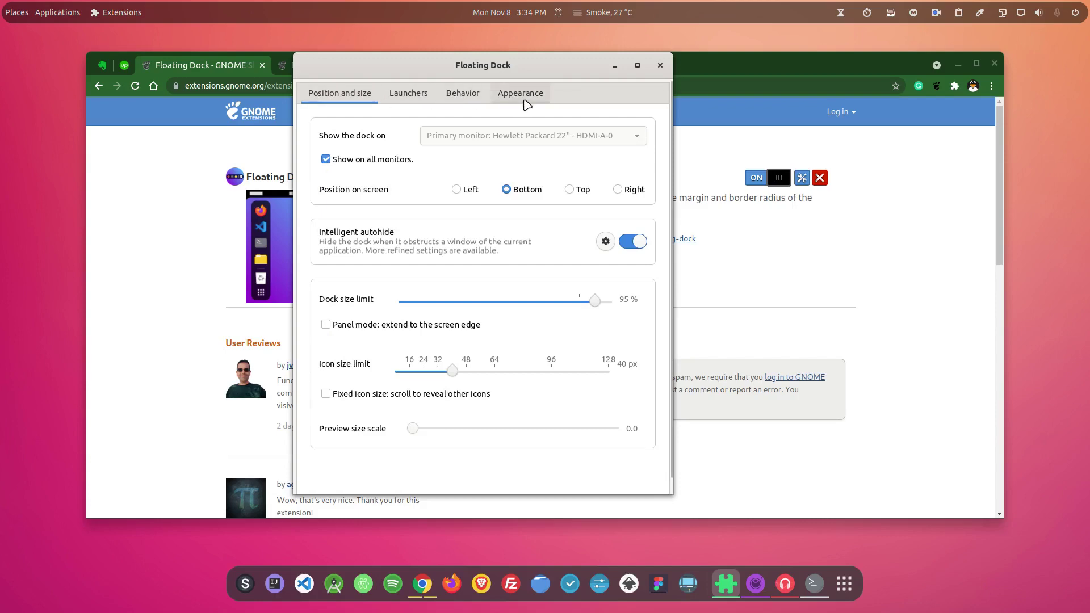
pyautogui.click(661, 65)
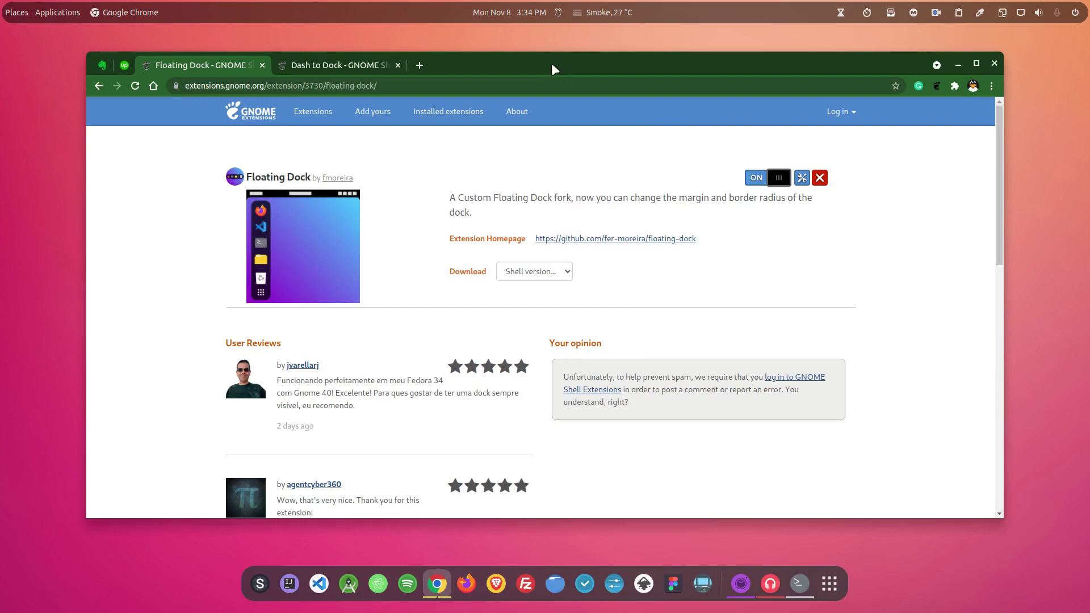
# - Drag the Chrome window down, then back up so it sits clear of the dock
pyautogui.moveTo(552, 69); pyautogui.dragTo(554, 116)
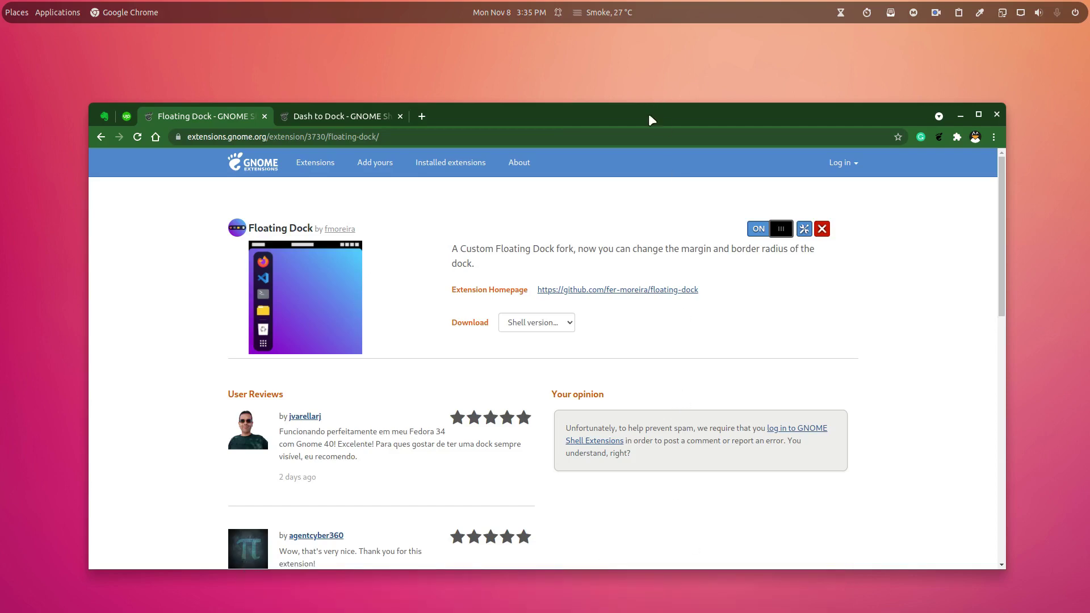
pyautogui.moveTo(649, 119); pyautogui.dragTo(649, 80)
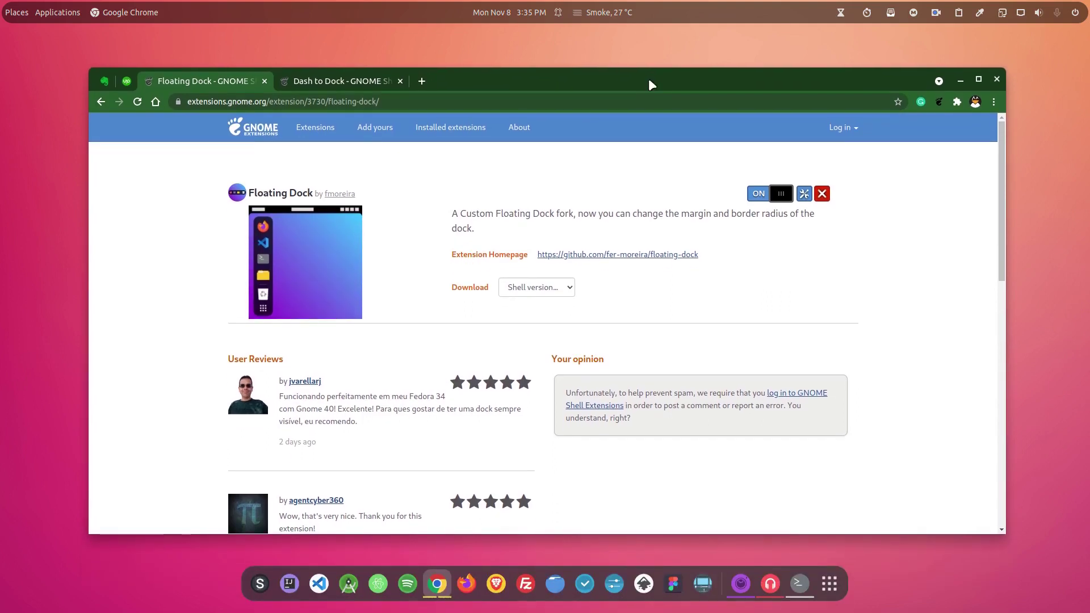